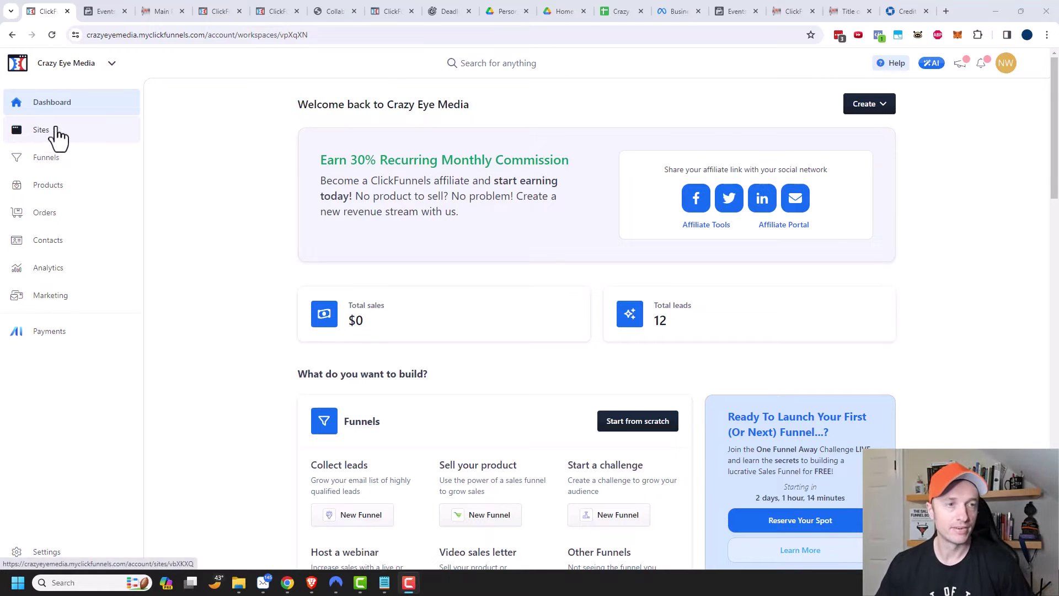
Open the Crazy Eye Media site settings and go to the Facebook pixel and access token fields
click(50, 130)
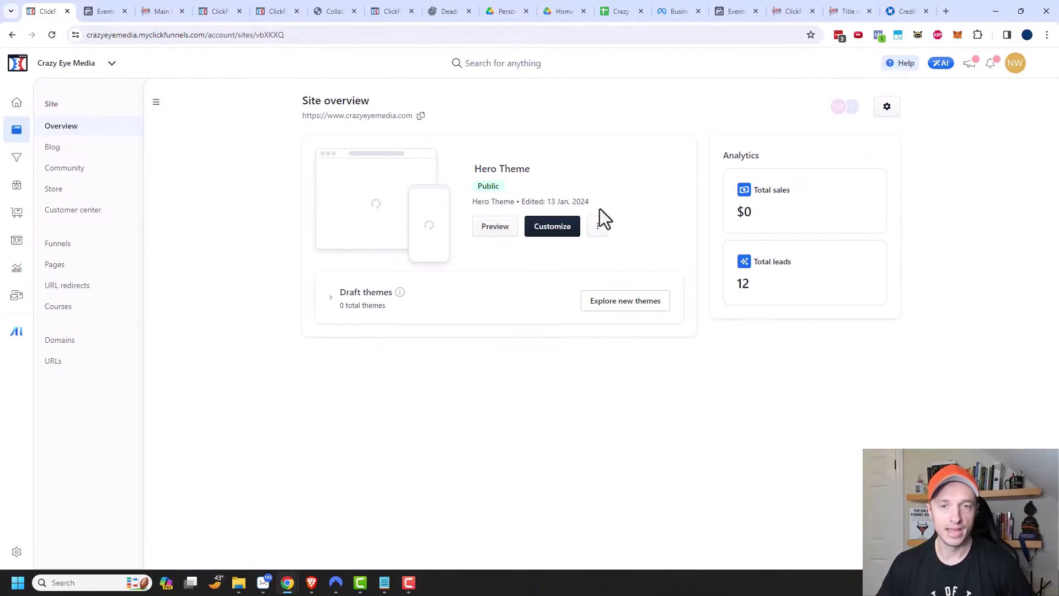
click(599, 228)
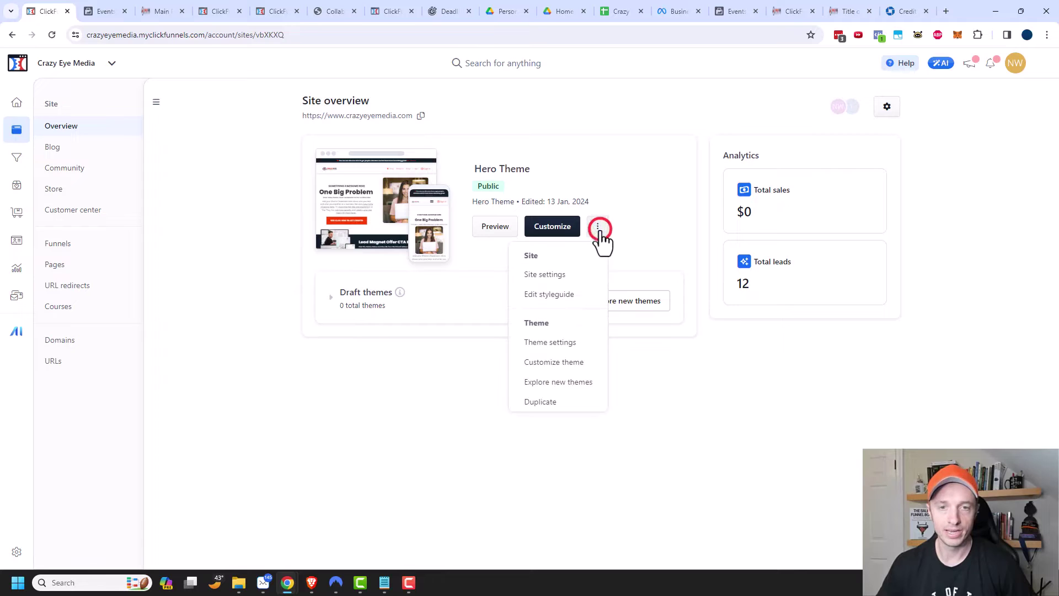
click(549, 280)
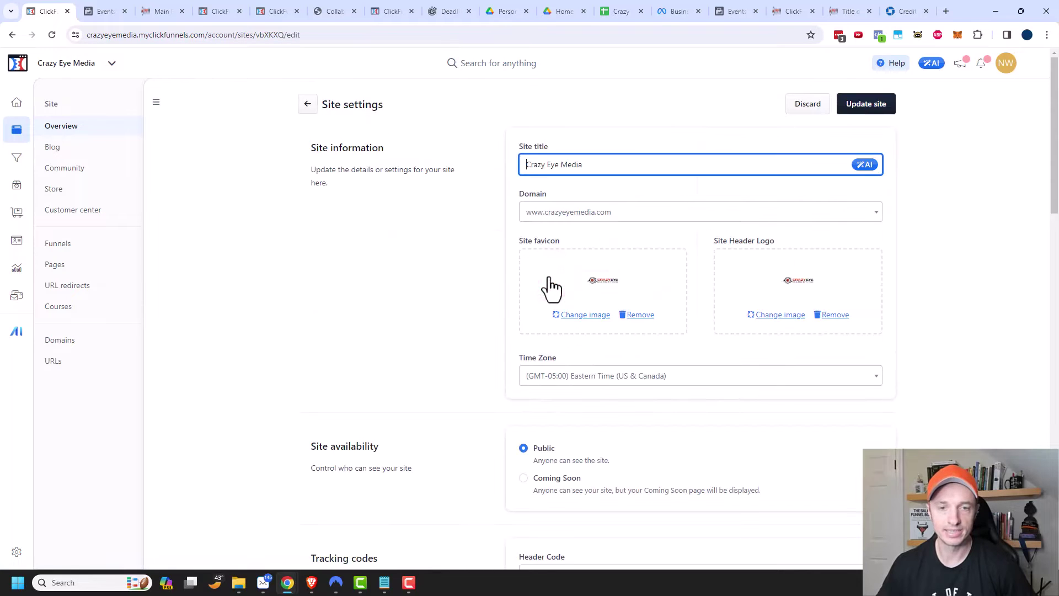
scroll(491, 288, down, 2)
scroll(491, 287, down, 8)
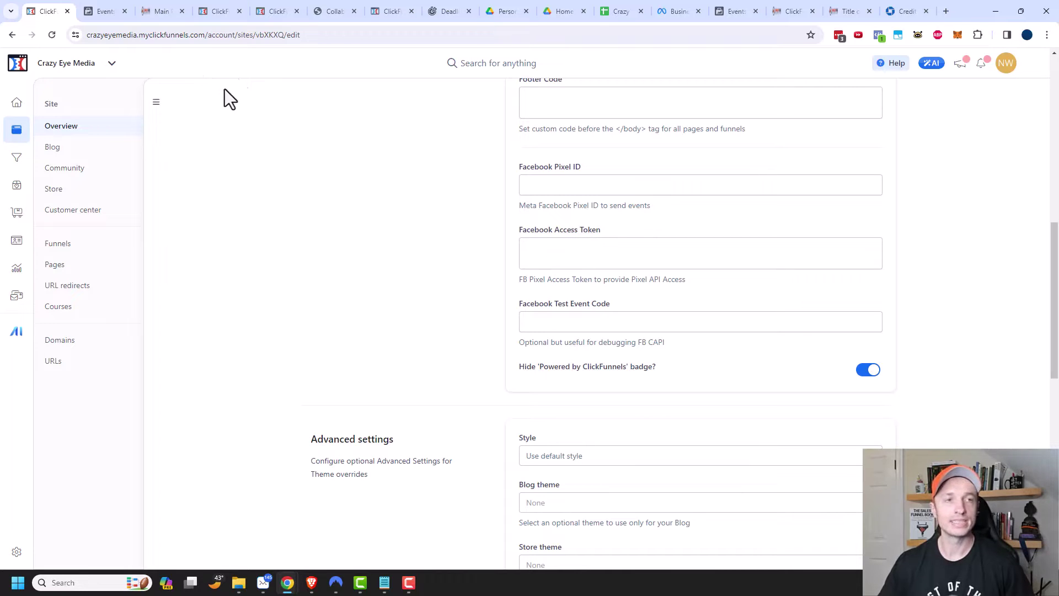
Switch to Meta Events Manager and start connecting a new data source of the Web type
click(109, 10)
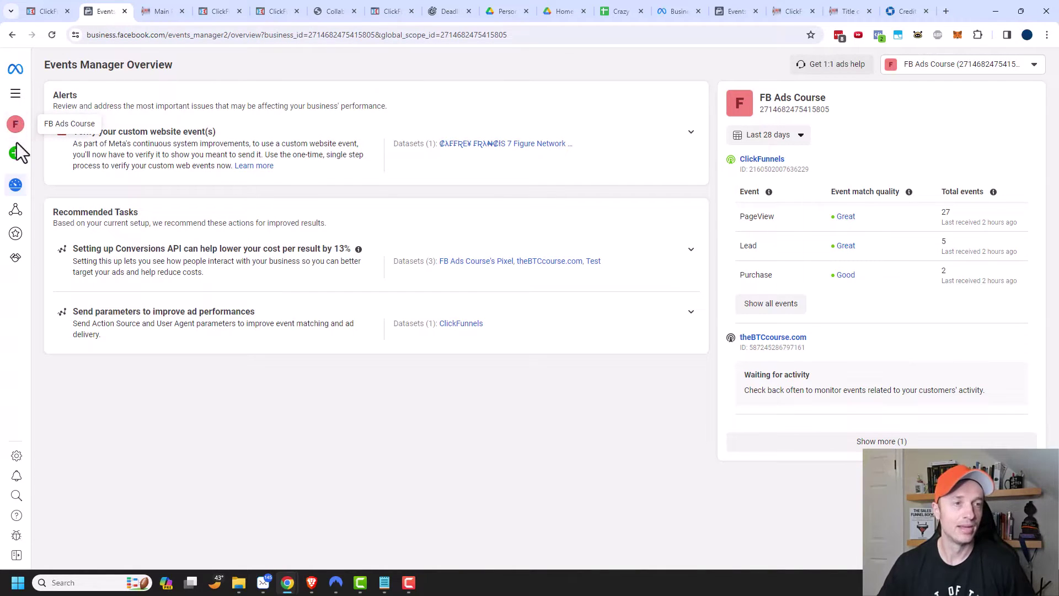
mouse_move(18, 155)
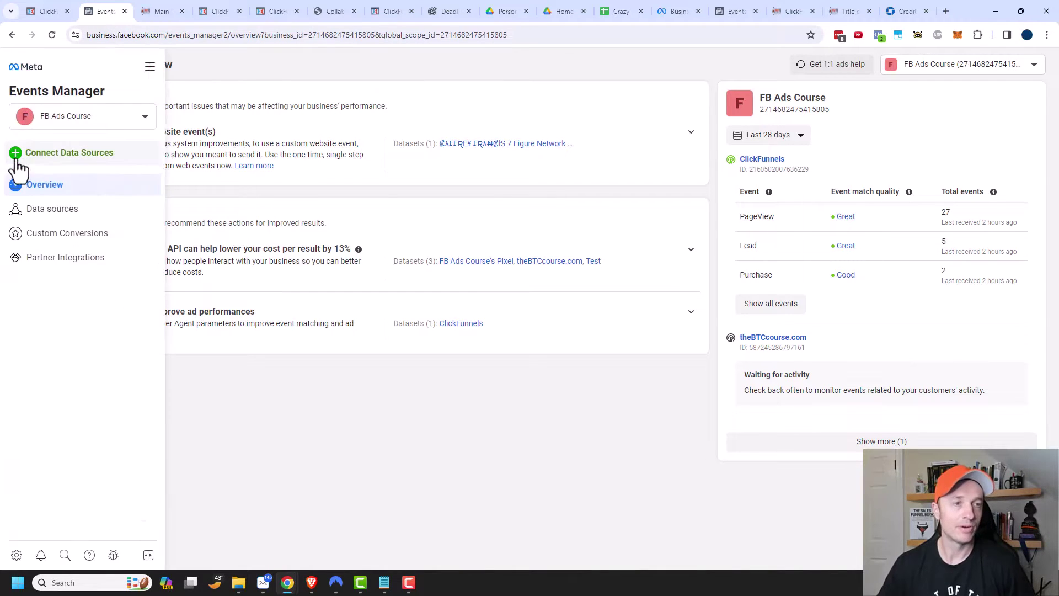
click(78, 154)
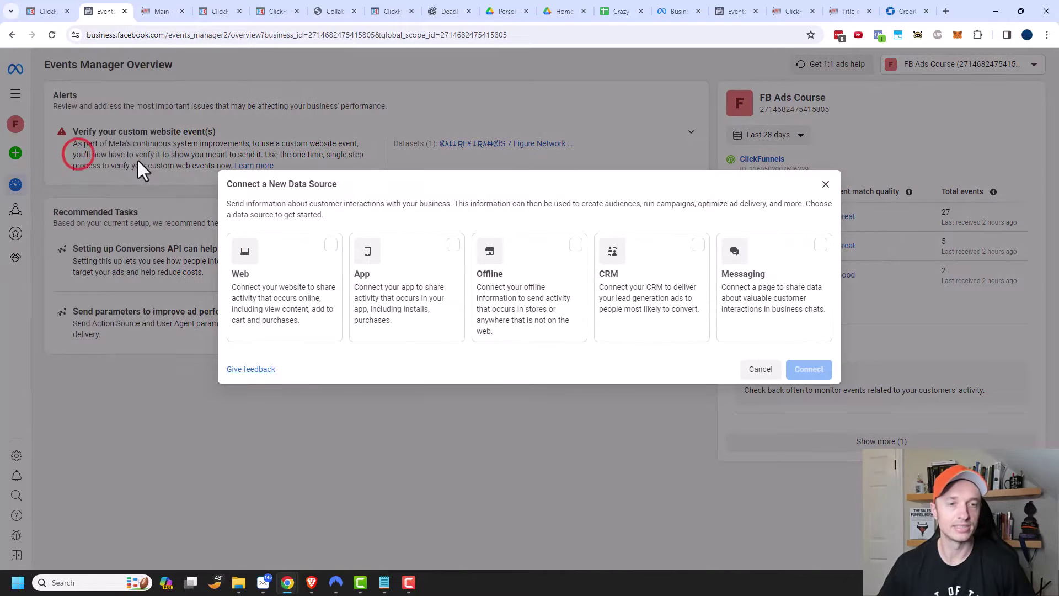
click(276, 264)
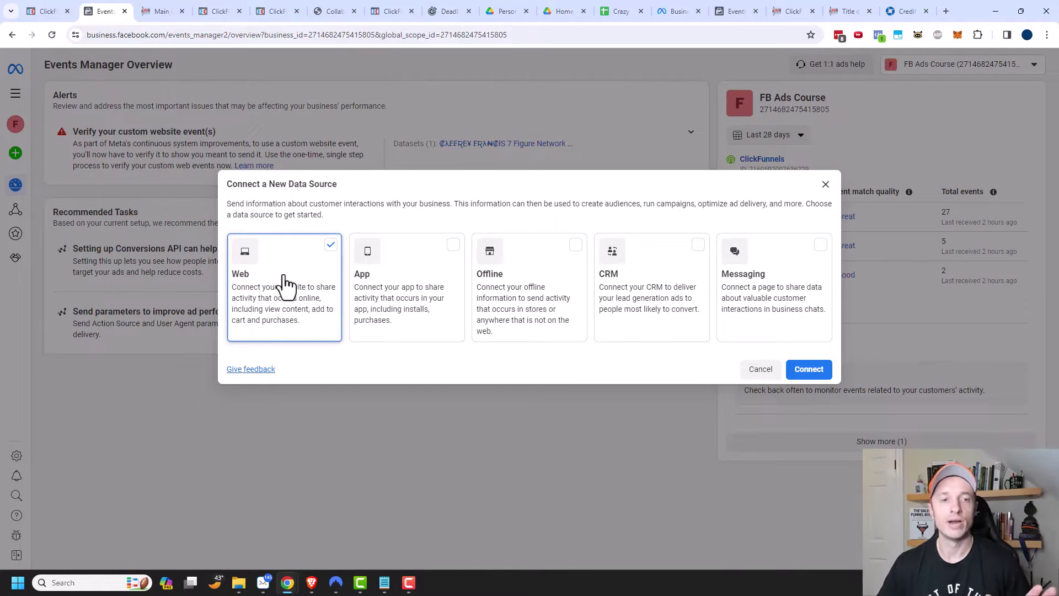
click(809, 369)
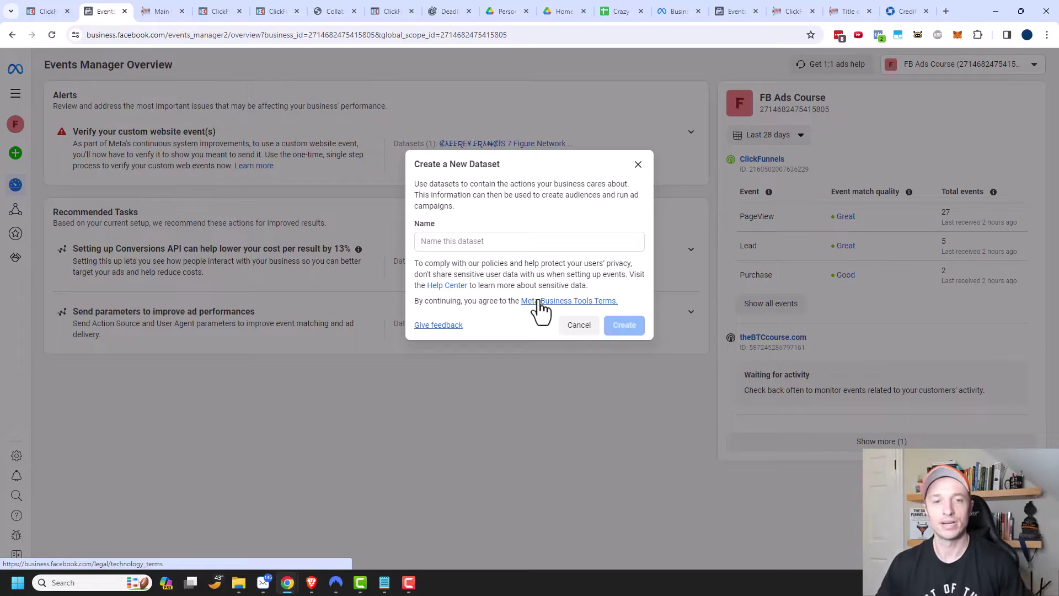
Create the new dataset with the name "ClickFunnels Demo"
click(511, 243)
text(ClickFunnels Demo)
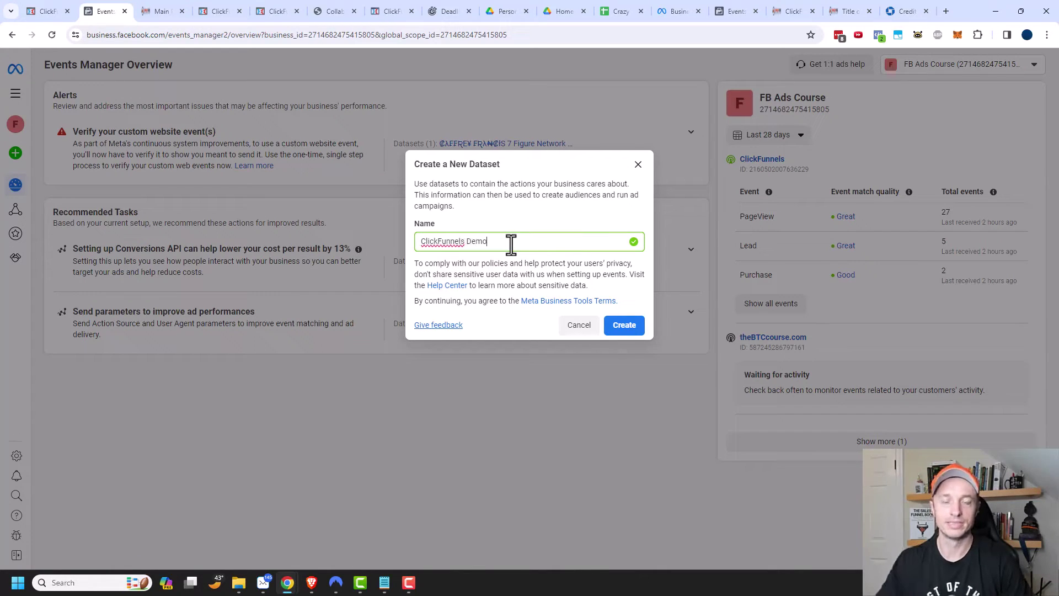
click(627, 330)
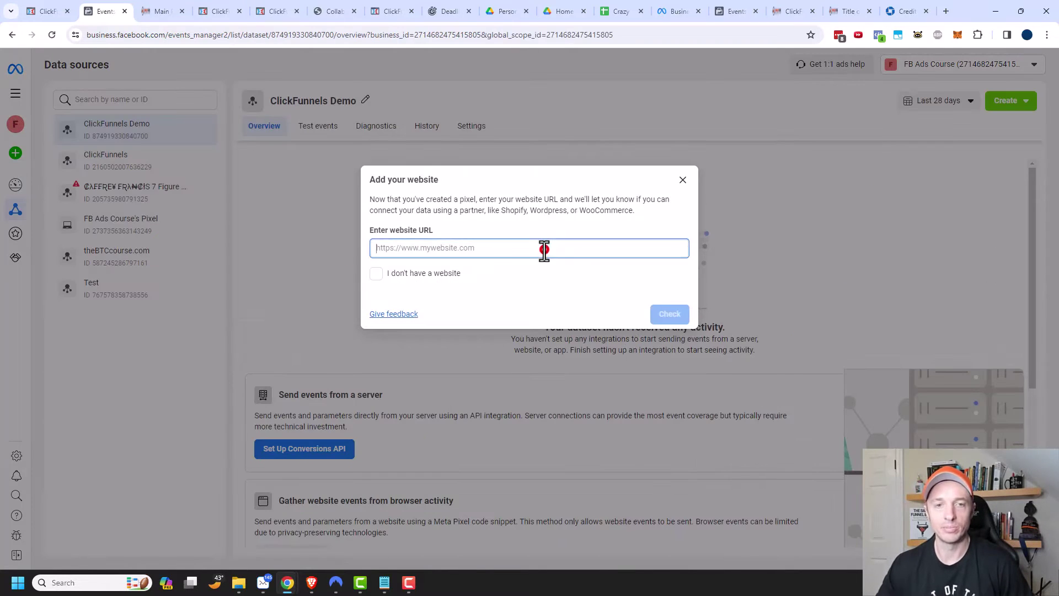
click(543, 249)
text(https://www.crazyeventsite.com)
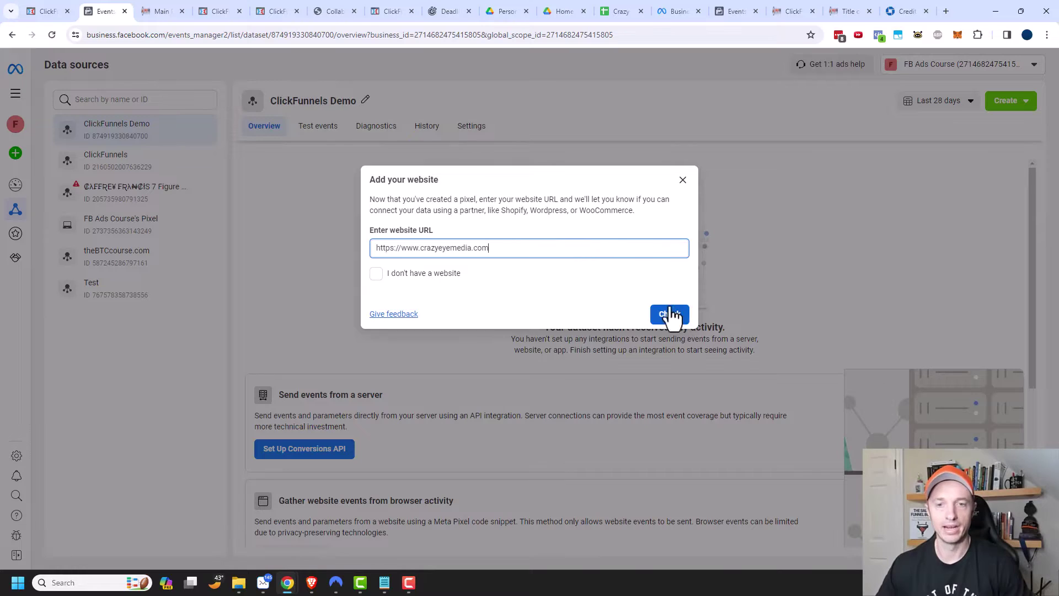
click(671, 315)
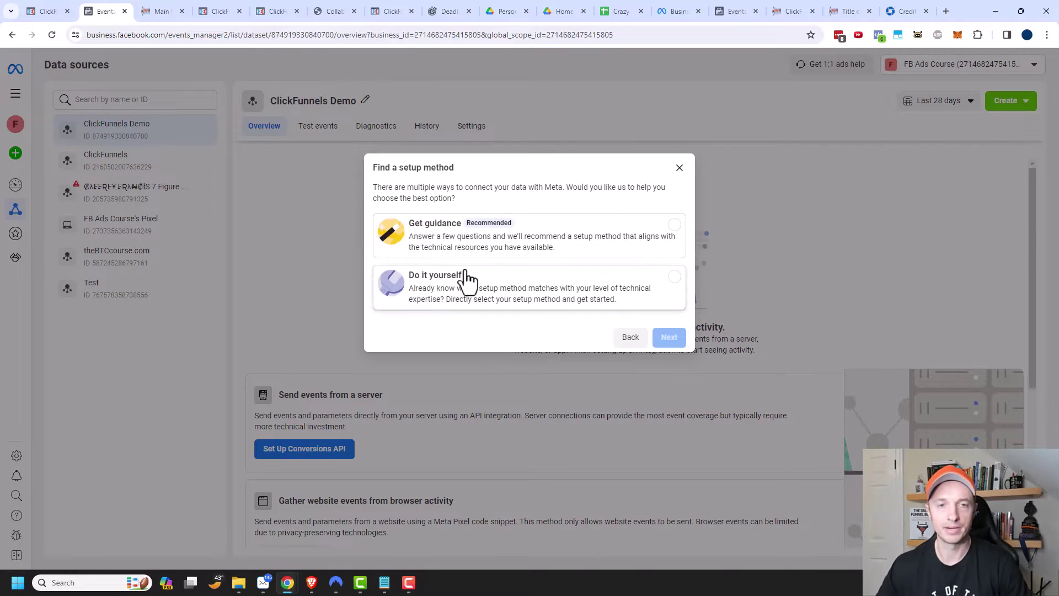
click(540, 292)
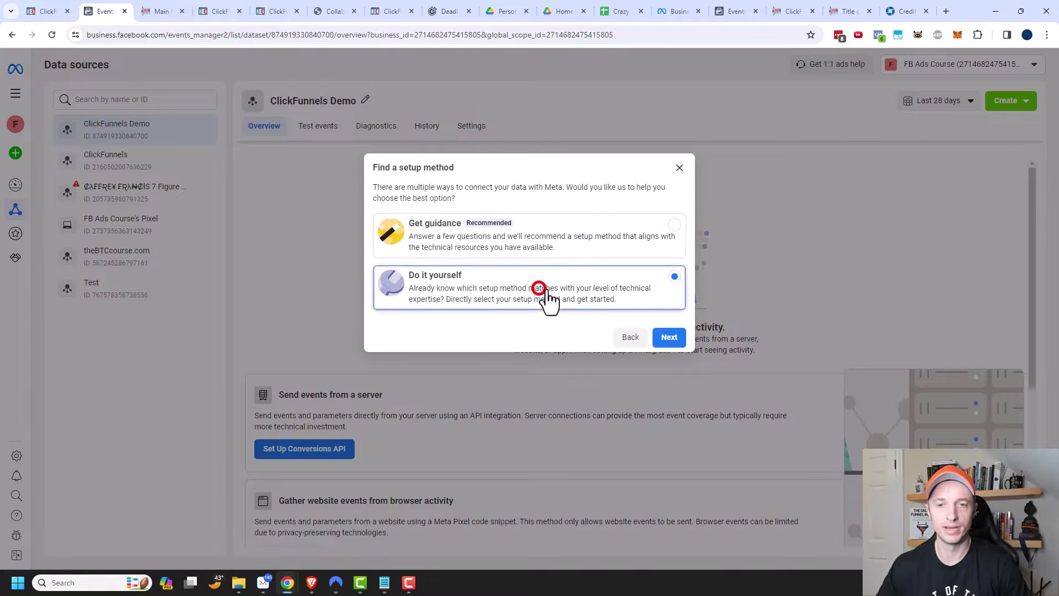
click(669, 338)
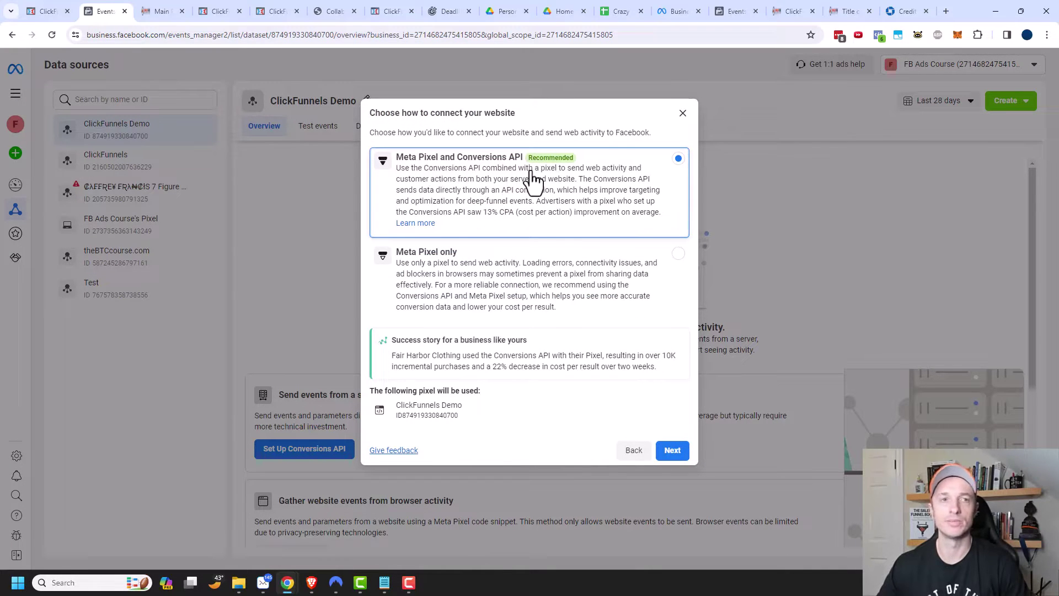
Connect the website with Meta Pixel and Conversions API using manual setup, and proceed past the implementation overview
click(56, 6)
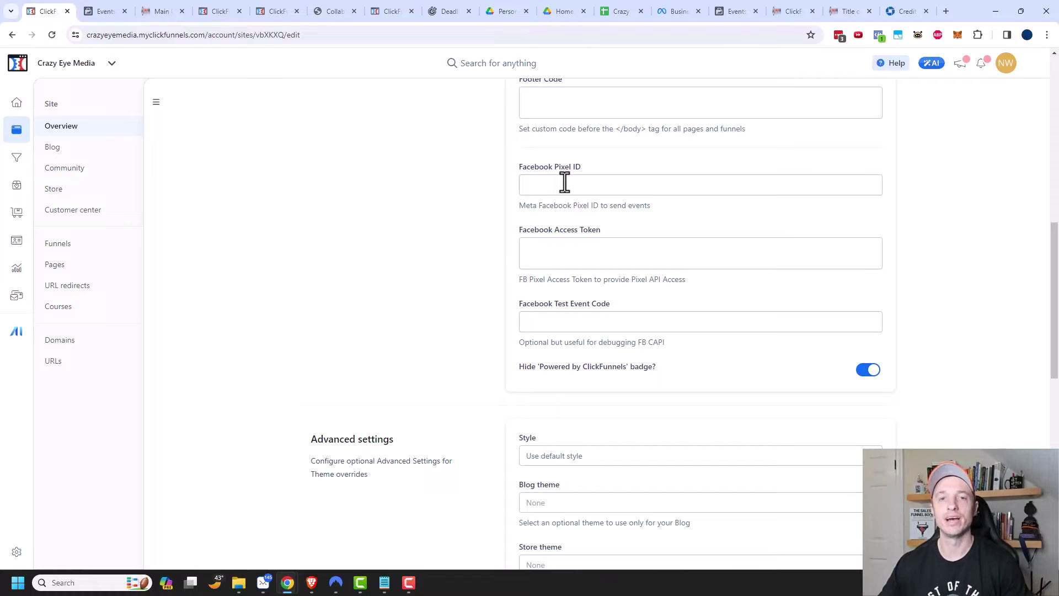
click(103, 5)
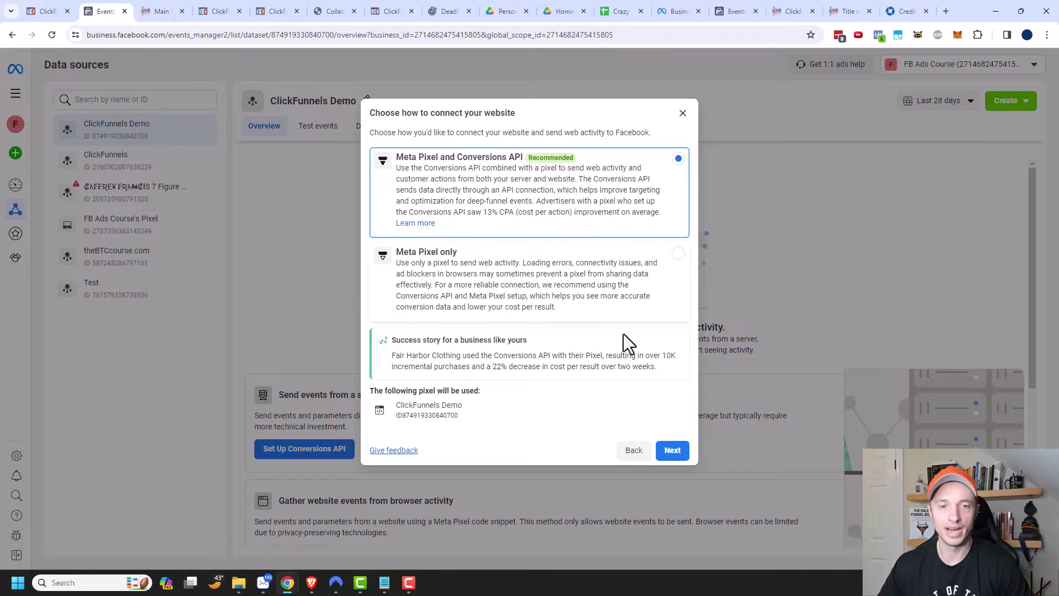
click(673, 451)
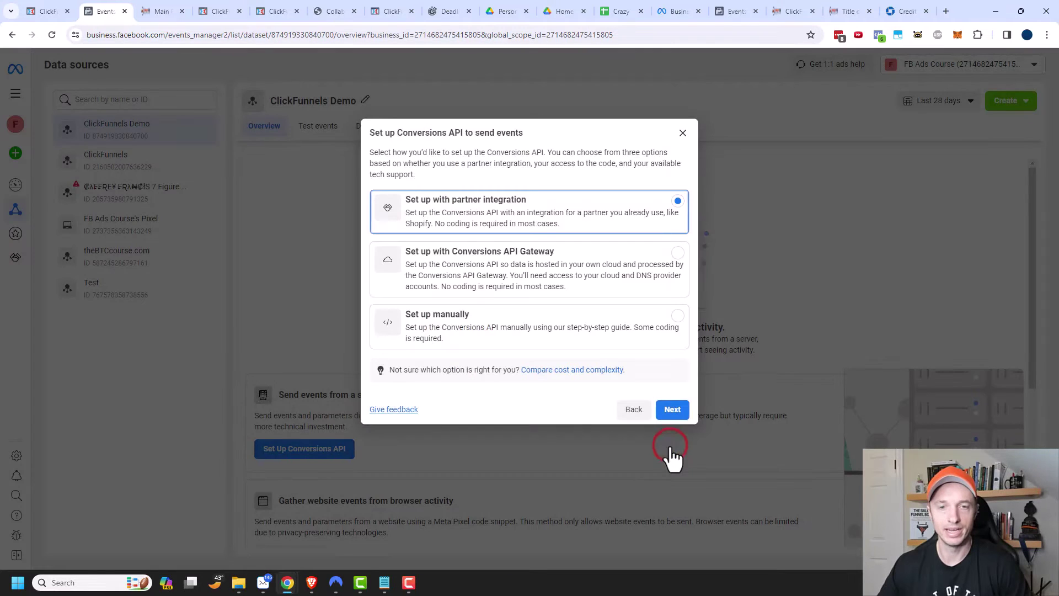
click(436, 334)
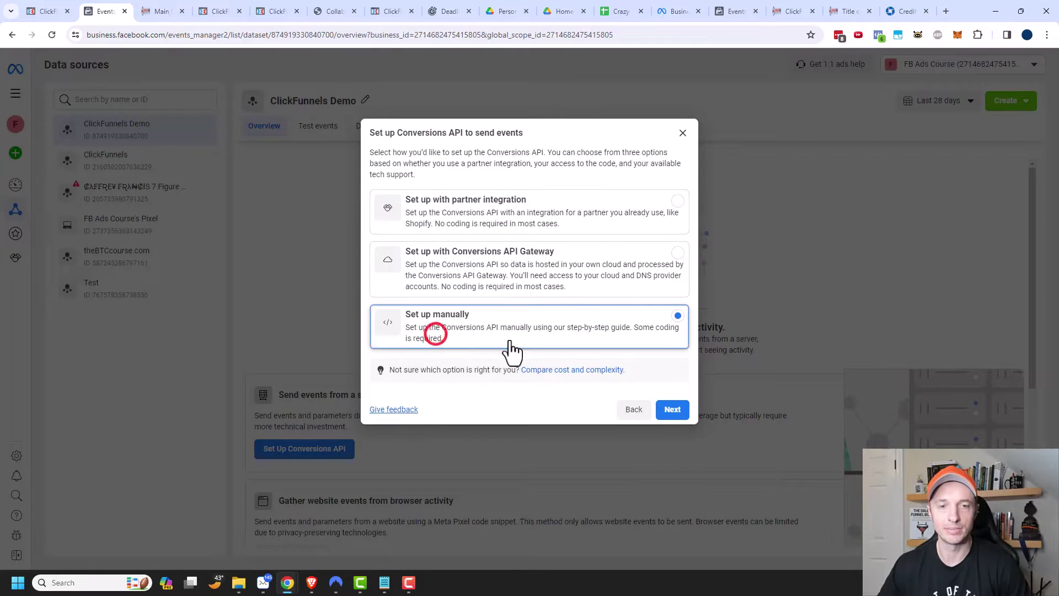
click(673, 410)
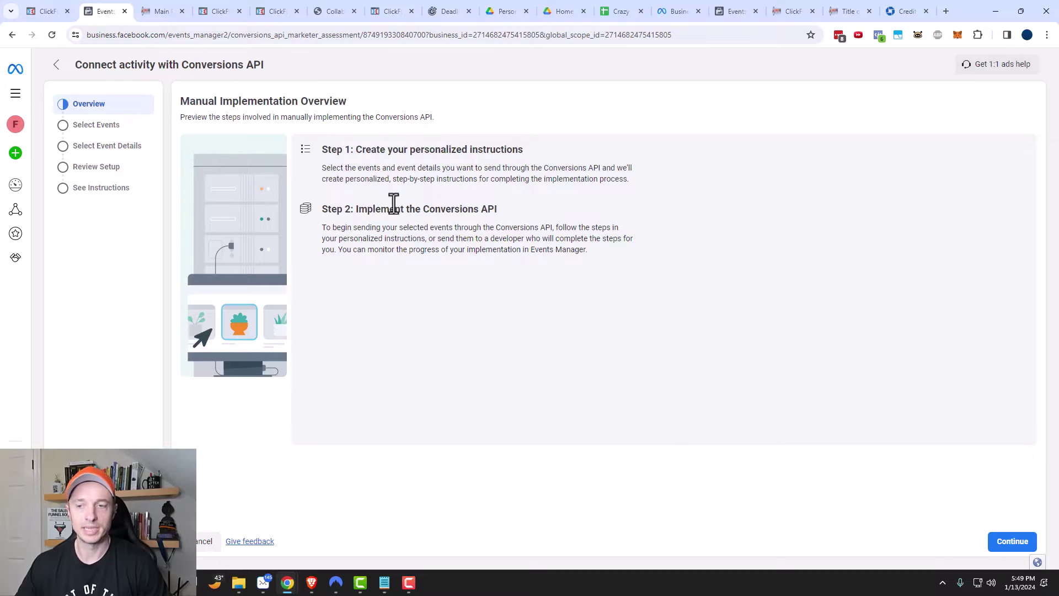
click(1010, 543)
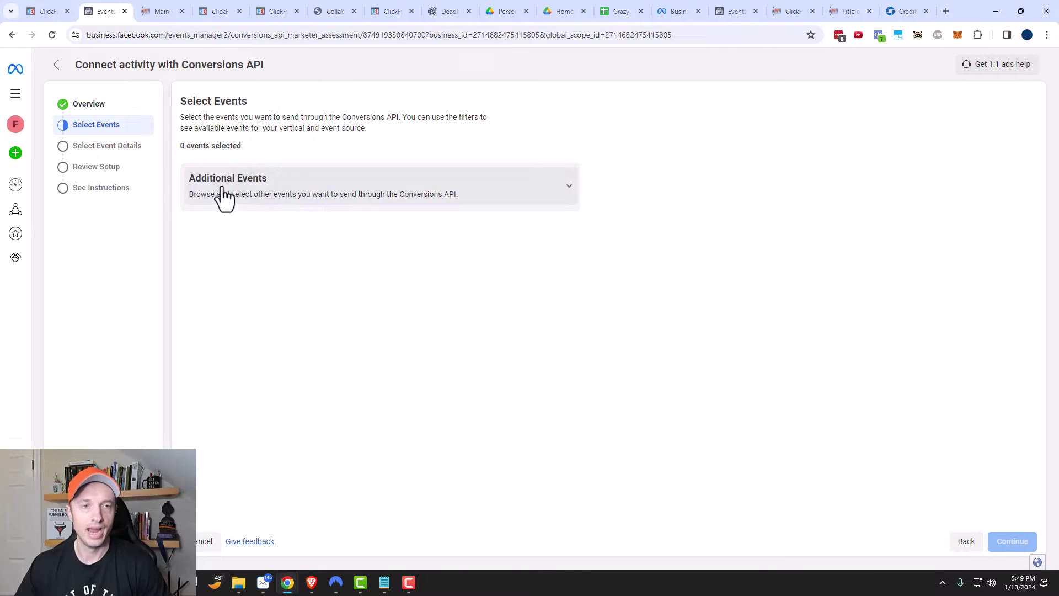
Select the View Content, Purchase and Subscribe events for the Conversions API and continue to the event details
click(485, 185)
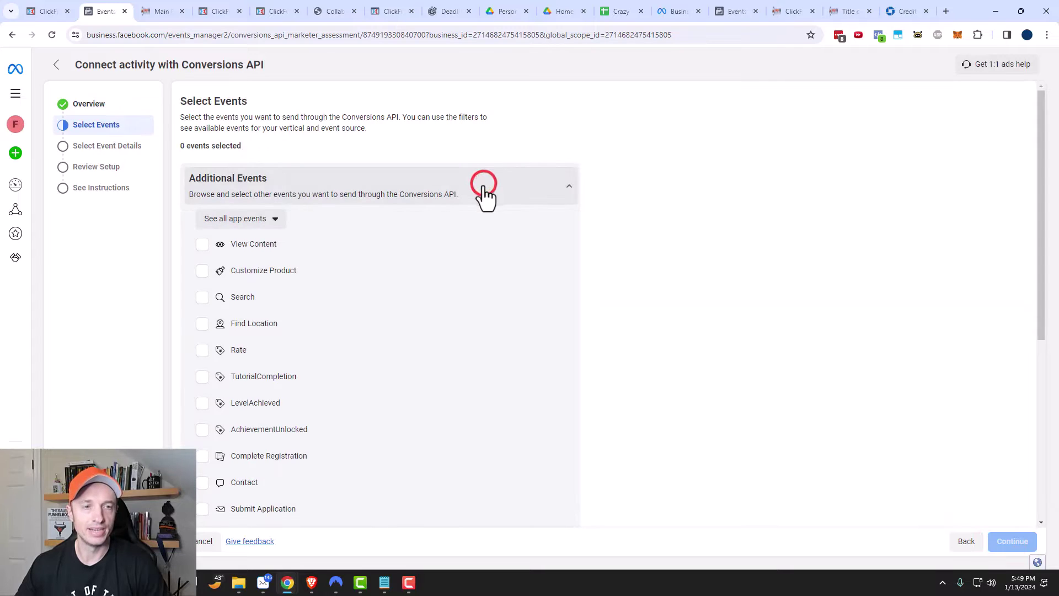
click(256, 220)
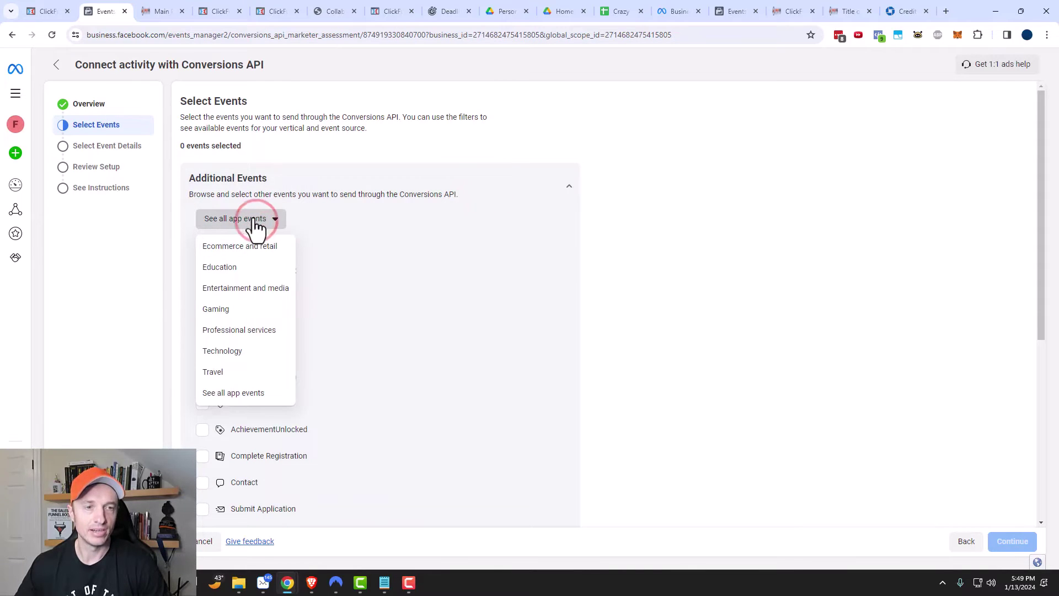
click(256, 221)
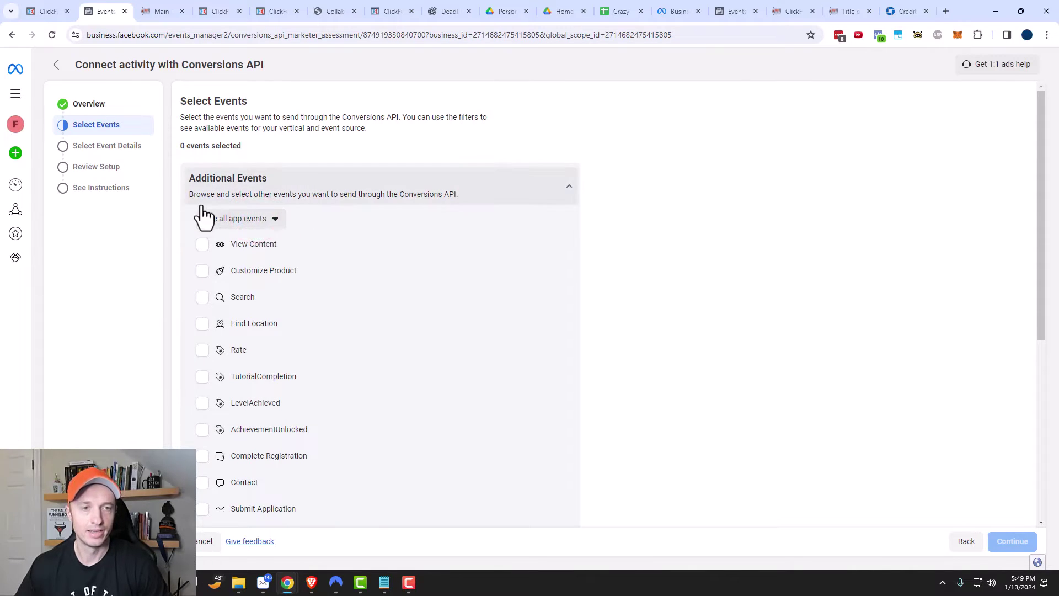
click(202, 244)
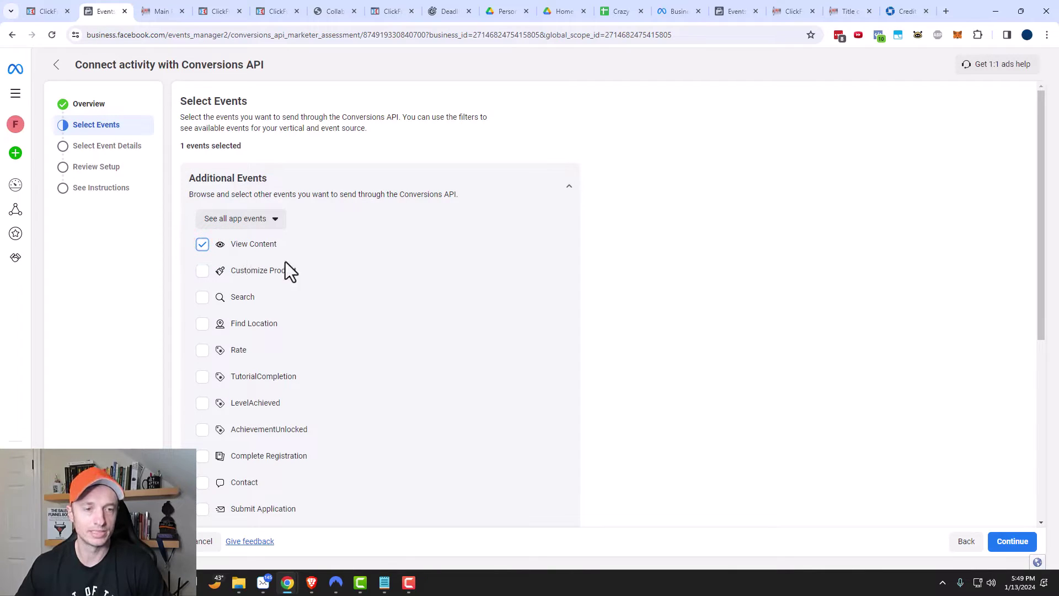
scroll(281, 301, down, 3)
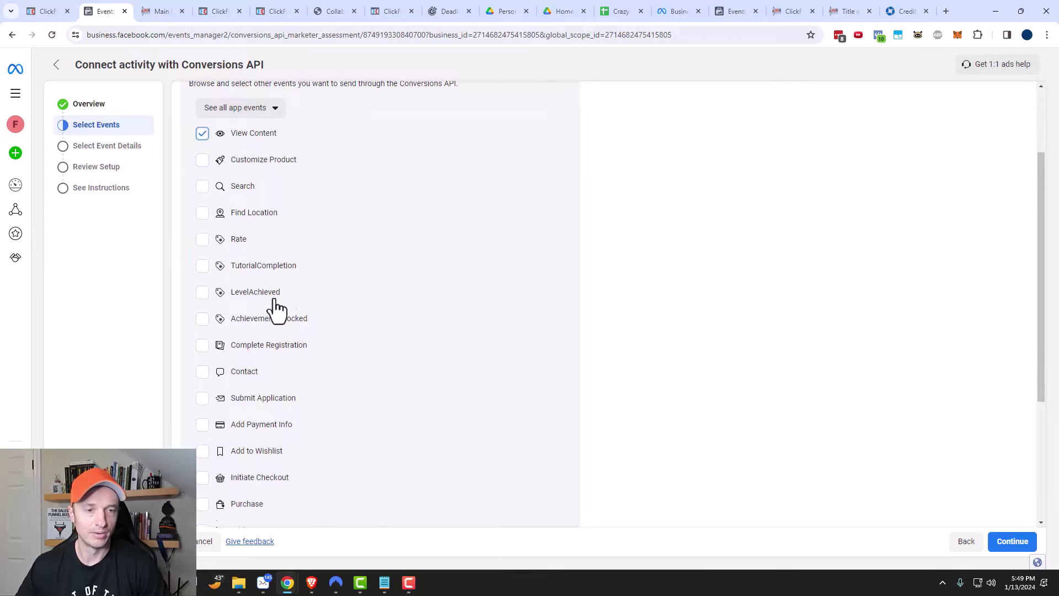
scroll(276, 312, down, 1)
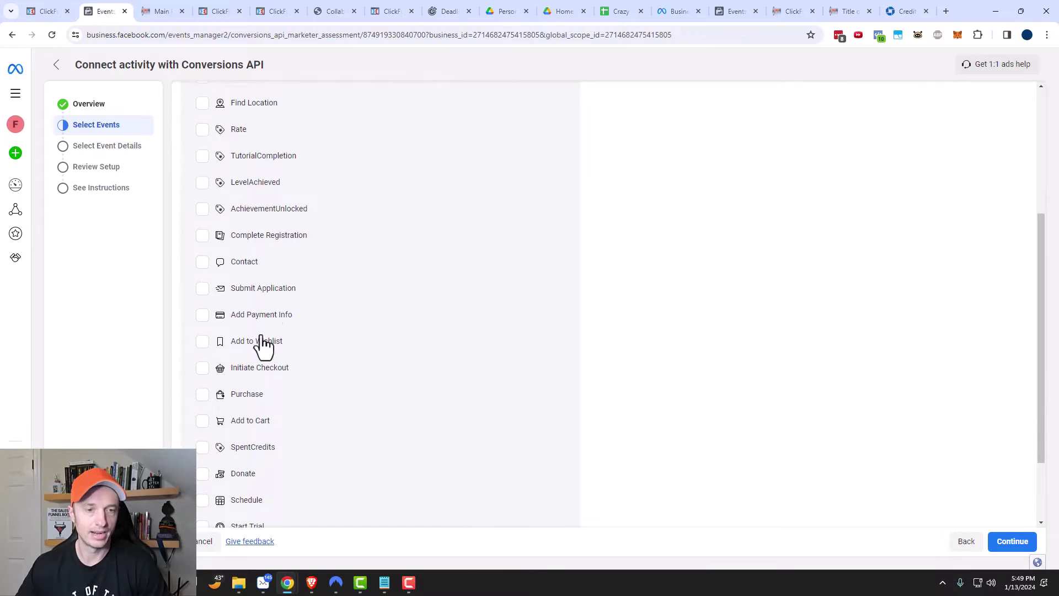
click(202, 395)
scroll(204, 402, down, 2)
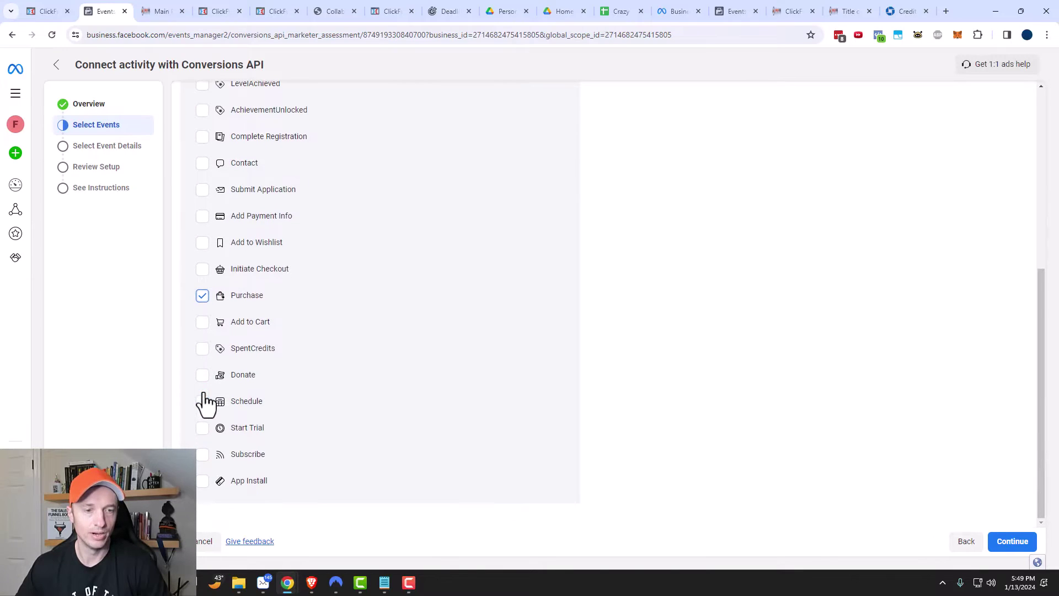
click(202, 454)
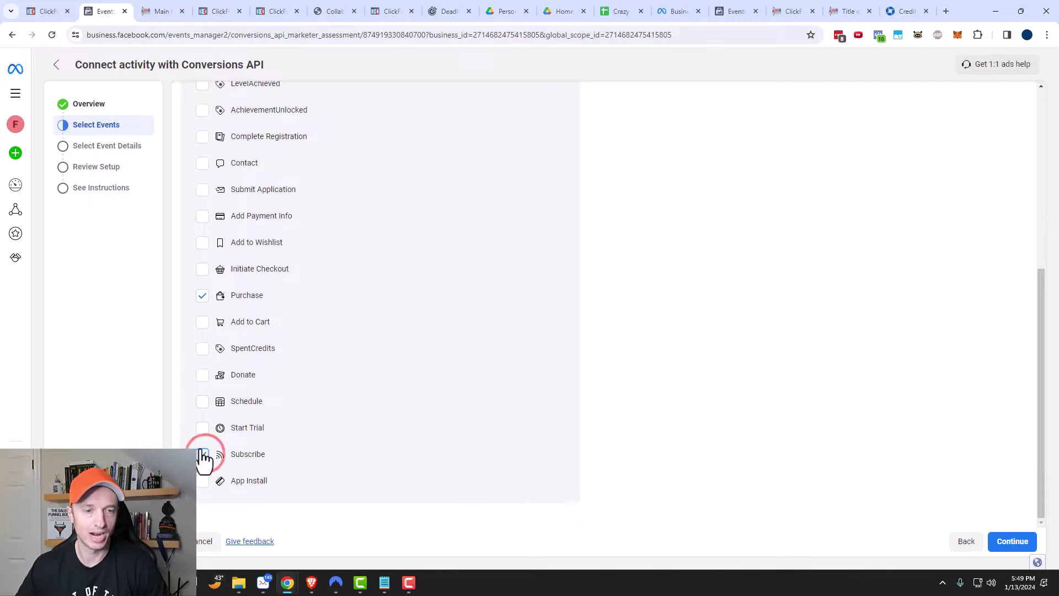
click(1015, 543)
Enable all optional event detail parameters for the Purchase event with Web as the source, from Event ID and Opt Out to Description and Contents
scroll(516, 270, up, 3)
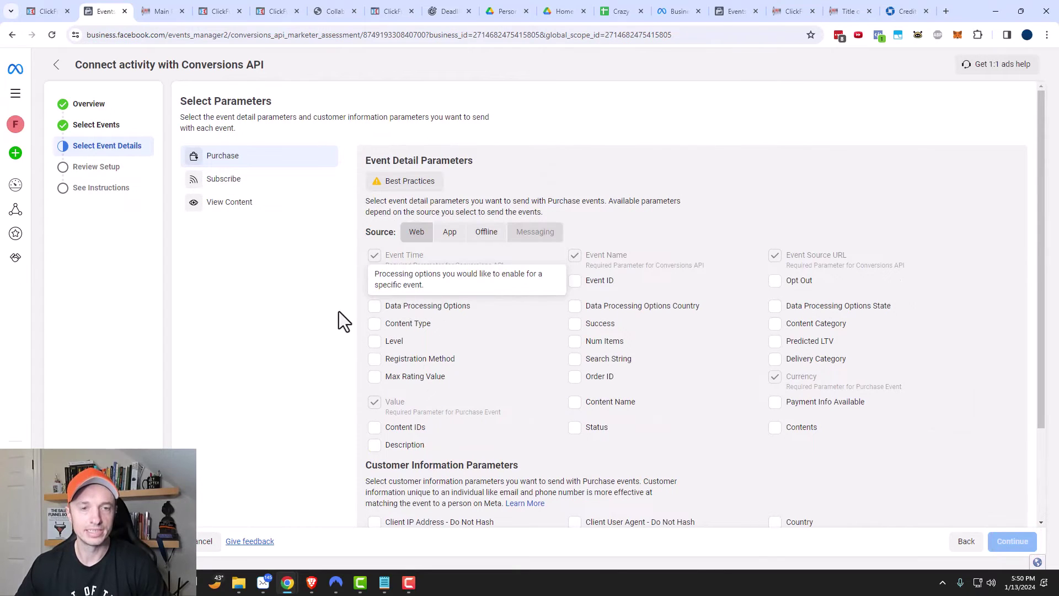
click(374, 307)
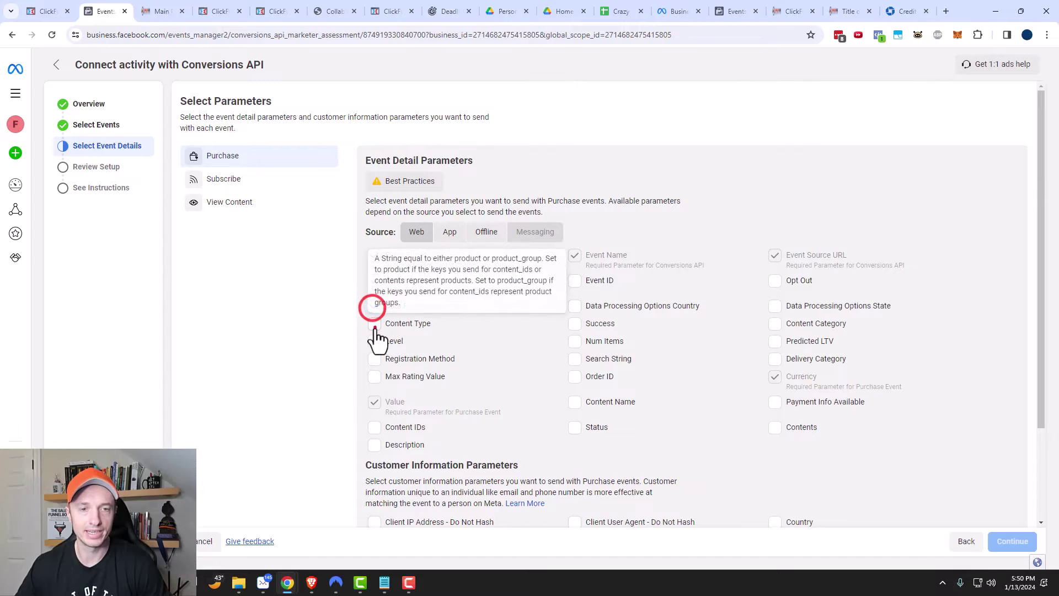
click(375, 325)
click(375, 341)
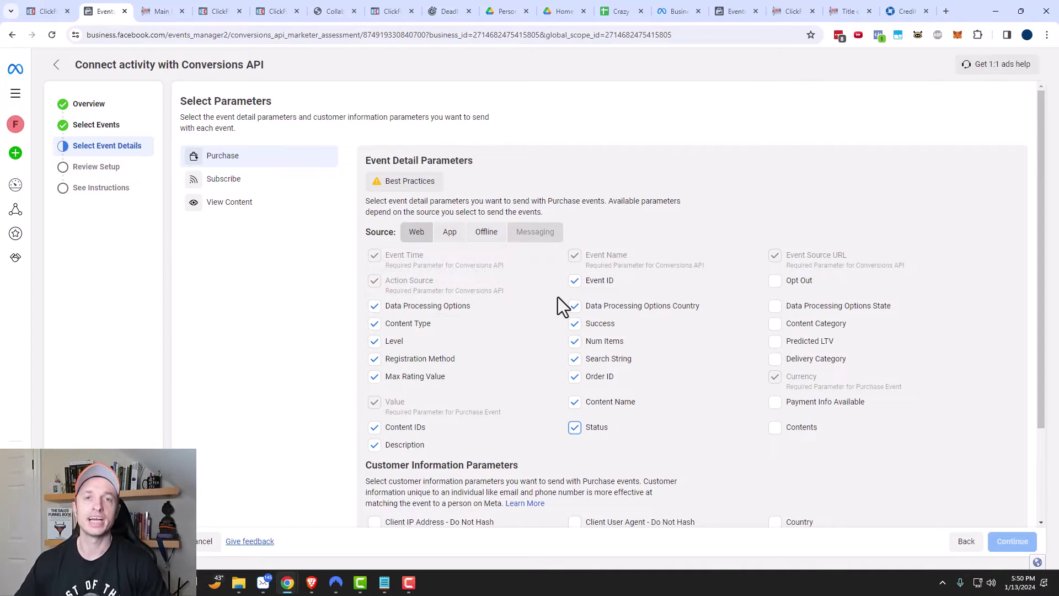
click(776, 281)
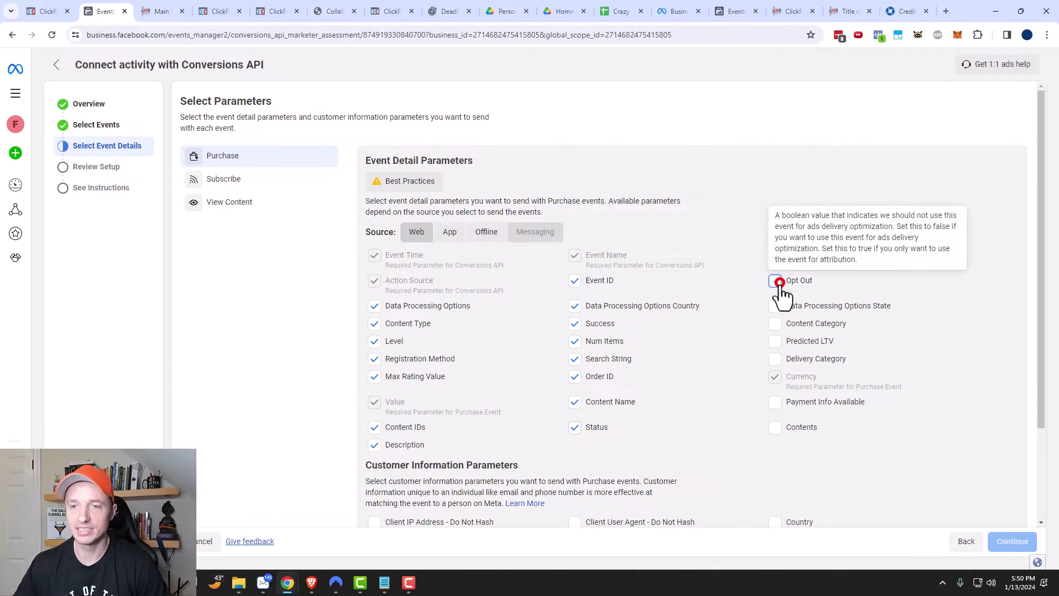
click(776, 306)
click(776, 325)
click(776, 342)
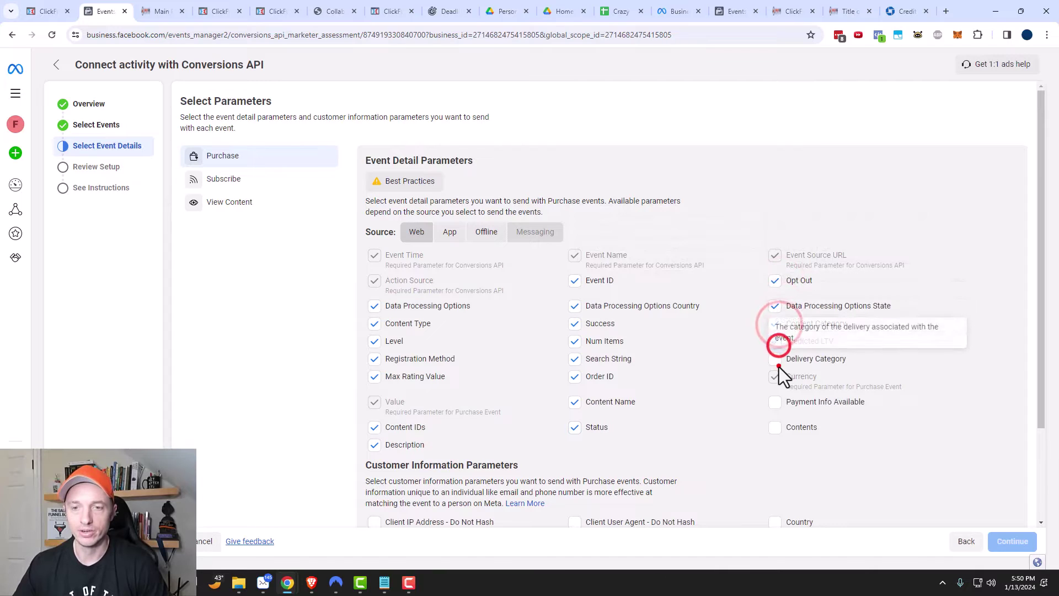
click(777, 363)
click(777, 402)
click(776, 428)
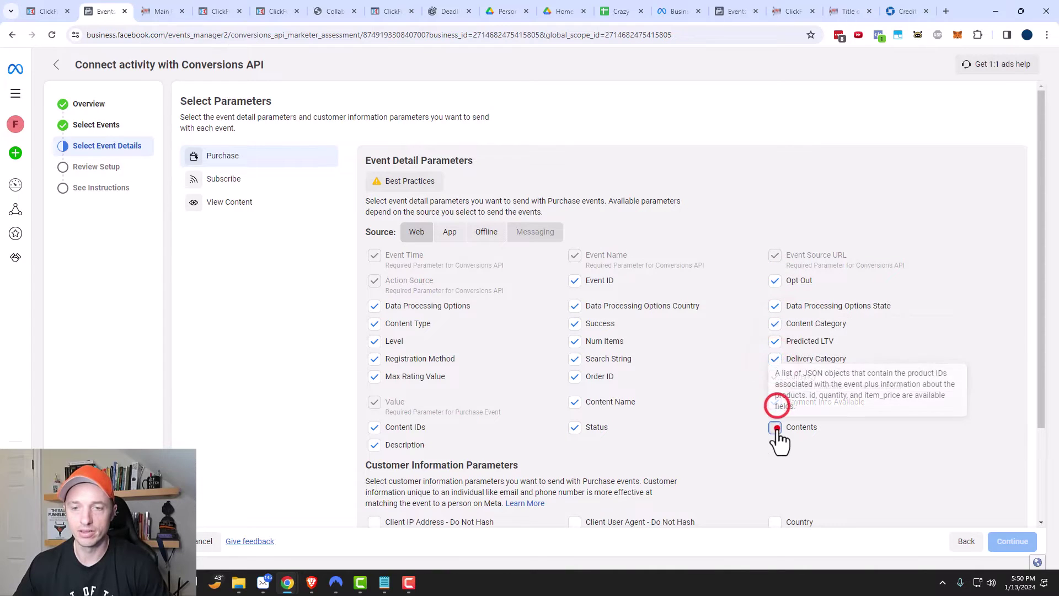
Enable all customer information parameters for the Purchase event, from Client IP Address and City through Last Name and Subscription ID
scroll(667, 314, down, 2)
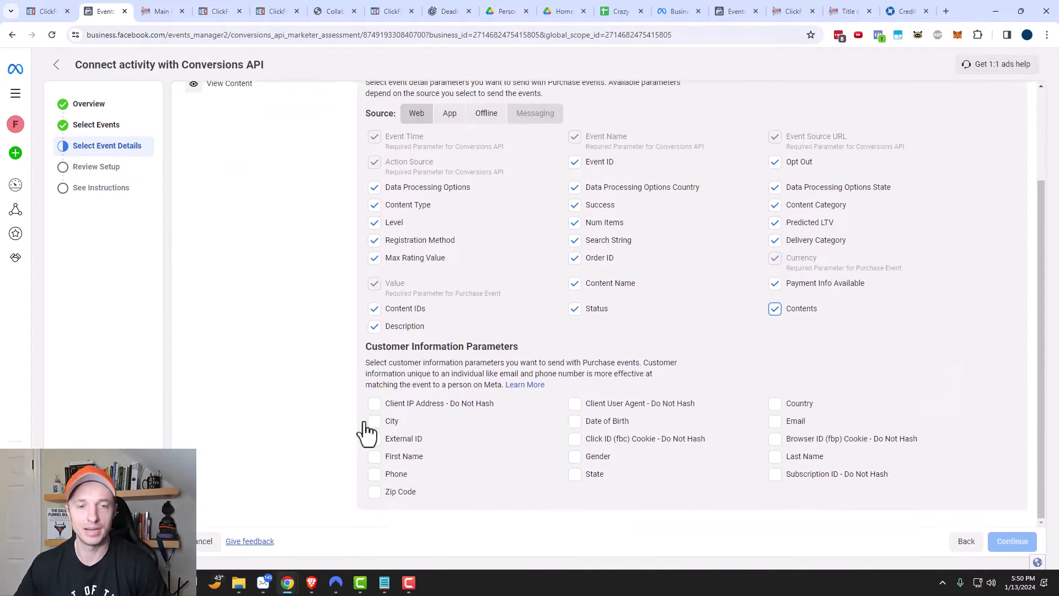
click(374, 403)
click(374, 421)
click(374, 440)
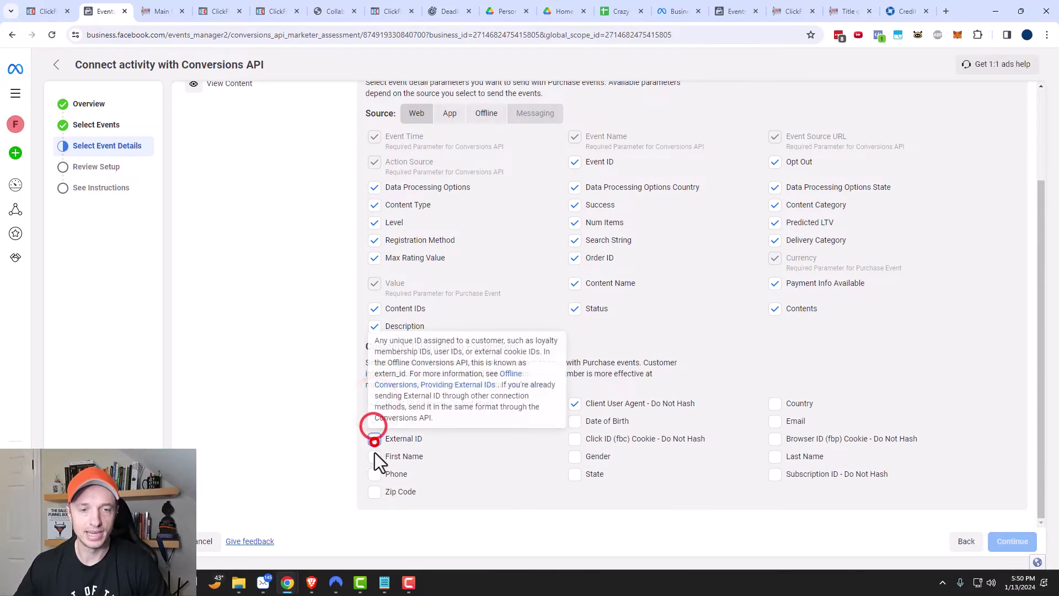
click(375, 456)
click(375, 474)
click(374, 492)
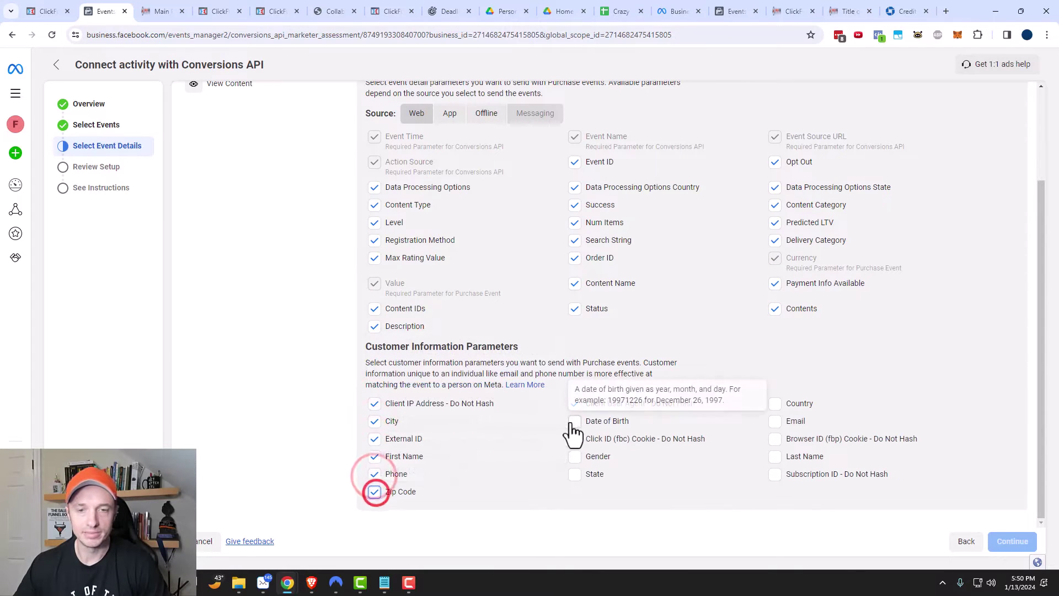
click(574, 421)
click(574, 438)
click(575, 457)
click(575, 474)
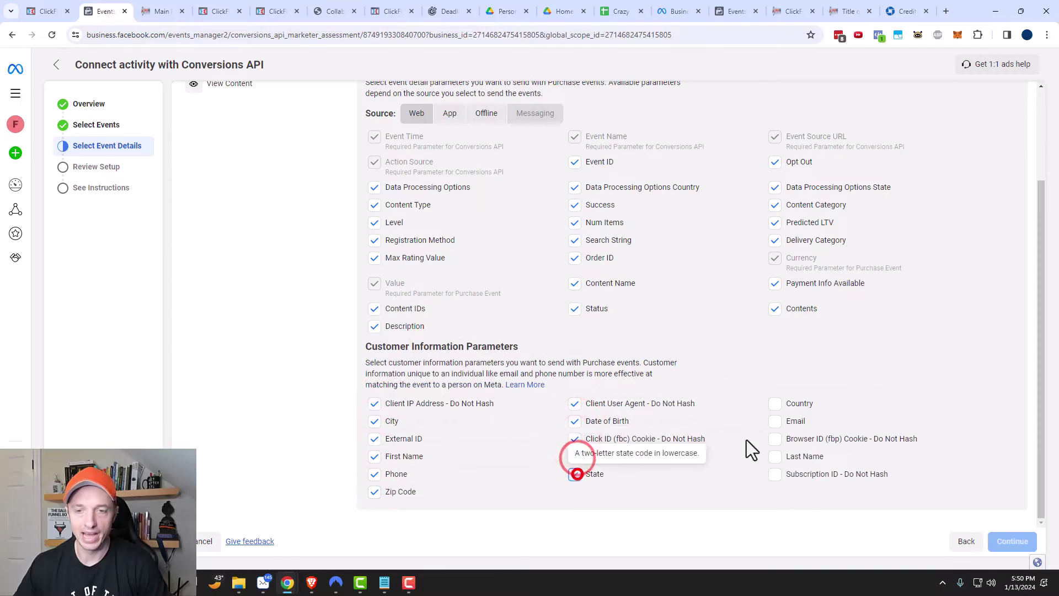
click(774, 404)
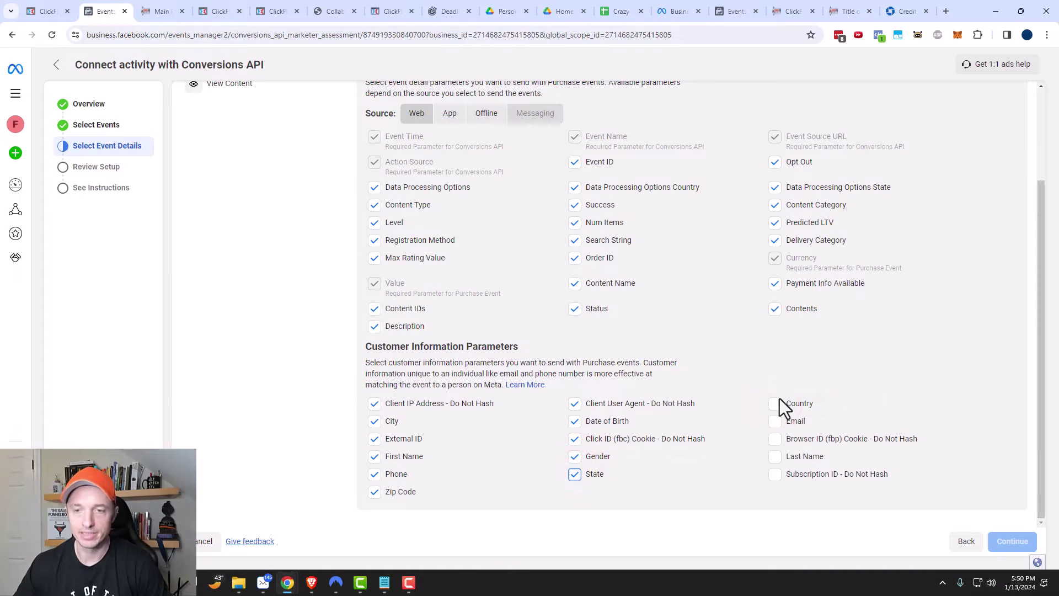
click(775, 403)
click(775, 421)
click(775, 438)
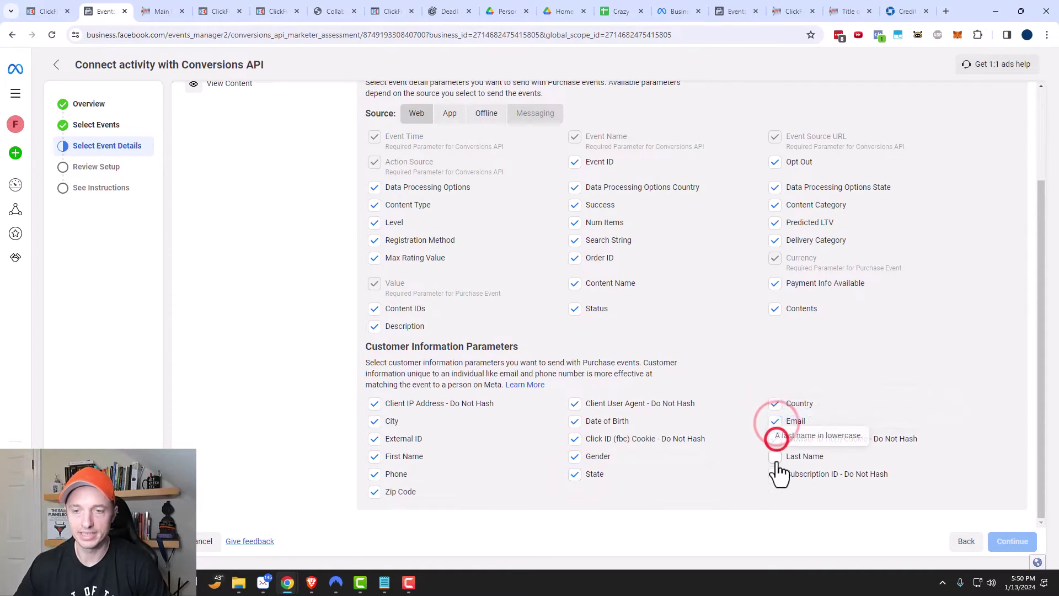
click(775, 456)
click(775, 474)
Enable all optional event detail and customer information parameters for the Subscribe event with Web as the source
scroll(634, 384, up, 2)
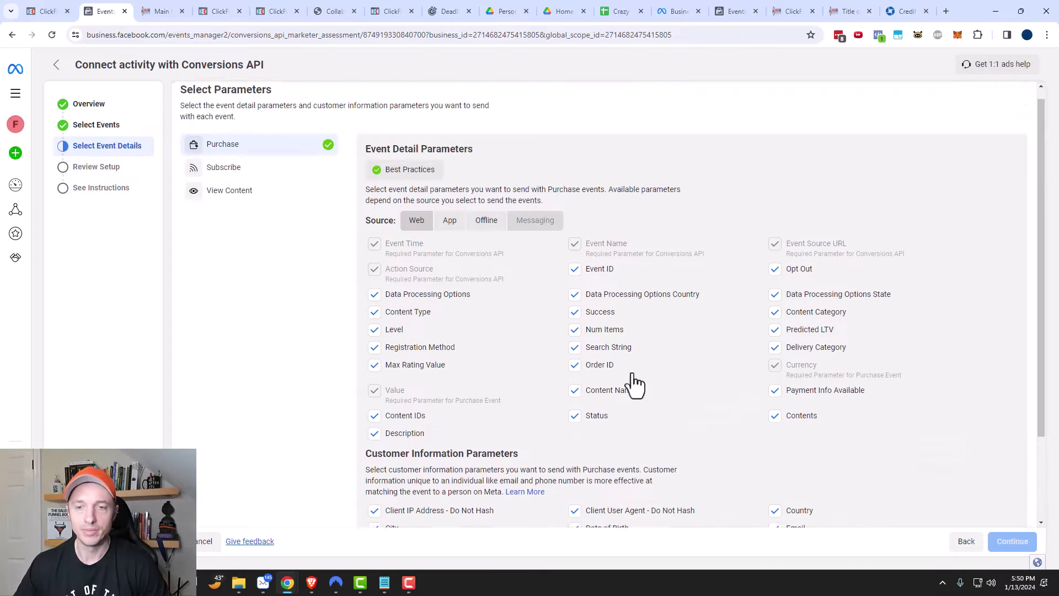
click(241, 171)
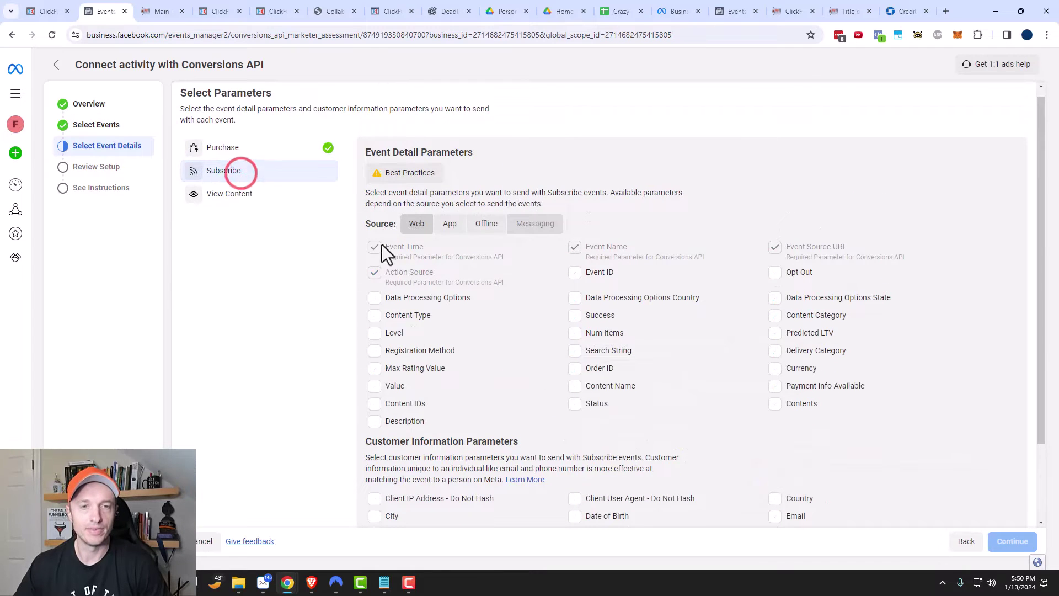
click(375, 298)
click(374, 332)
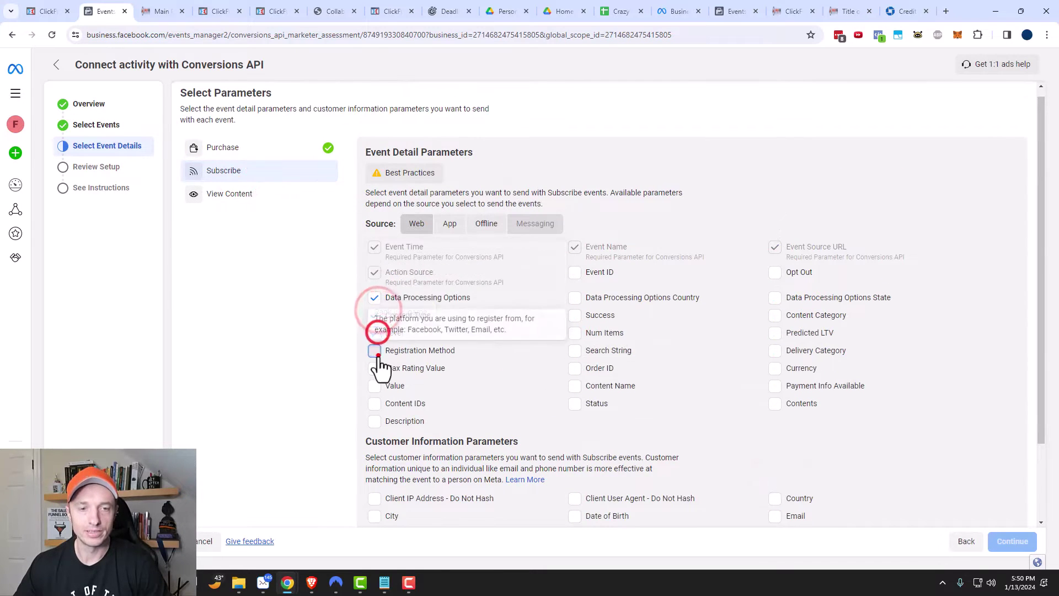
click(374, 351)
click(375, 368)
click(375, 386)
click(375, 403)
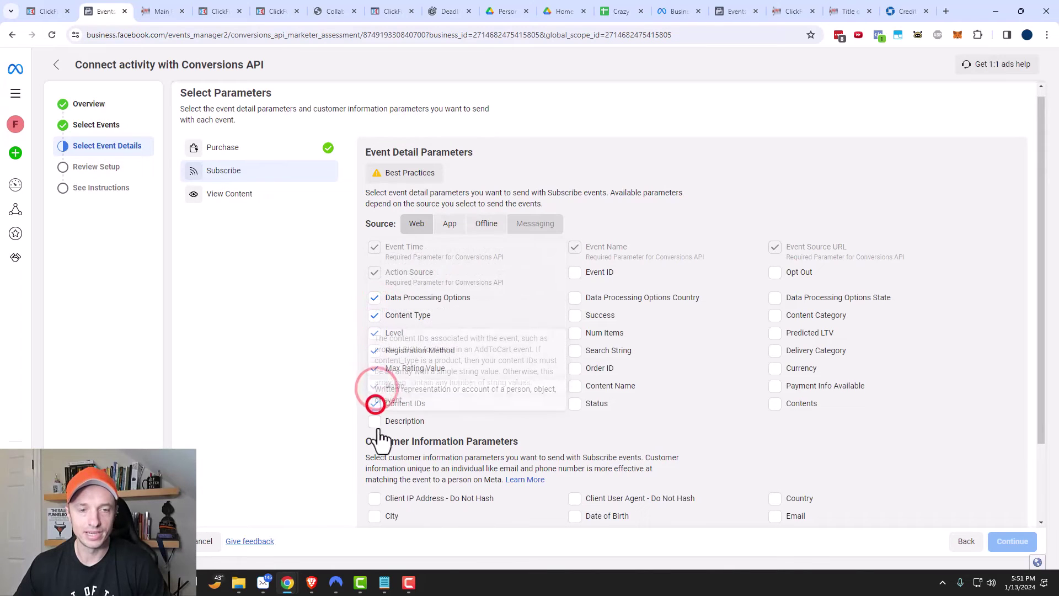
click(375, 421)
click(574, 272)
click(574, 301)
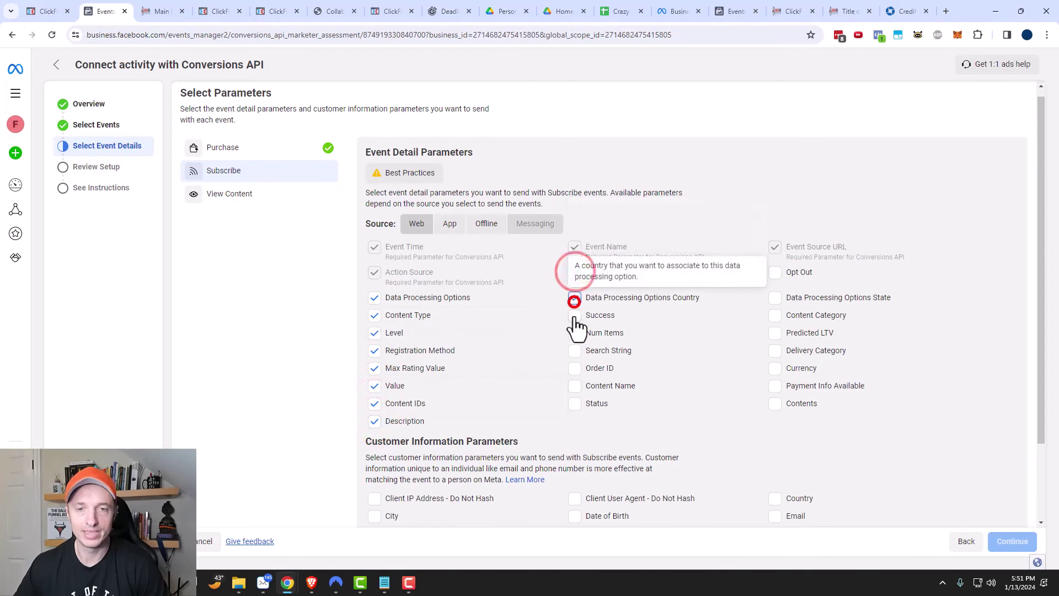
click(575, 315)
click(574, 333)
click(574, 368)
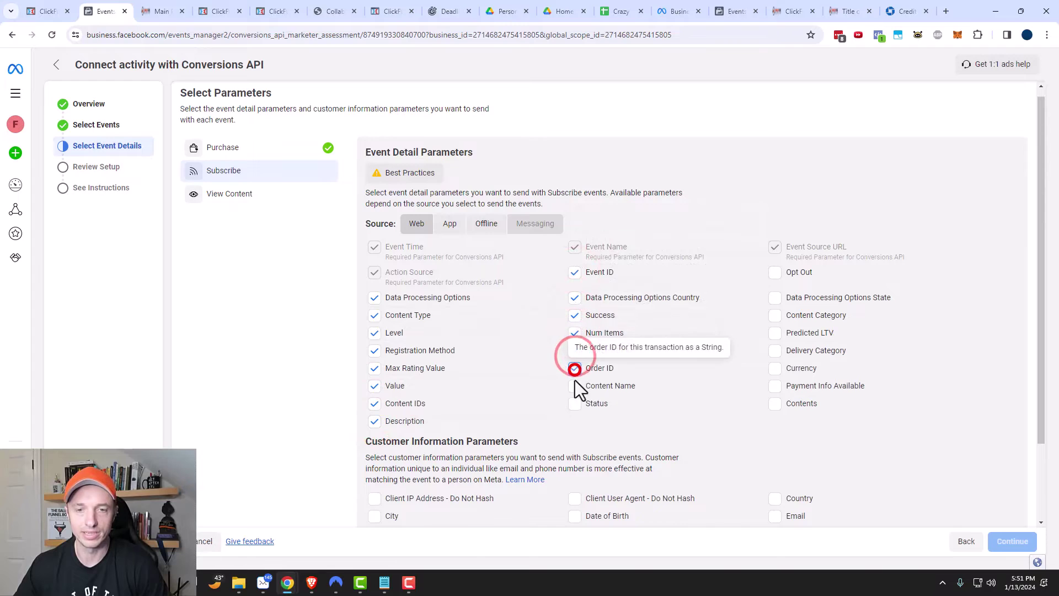
click(574, 386)
click(575, 404)
click(775, 272)
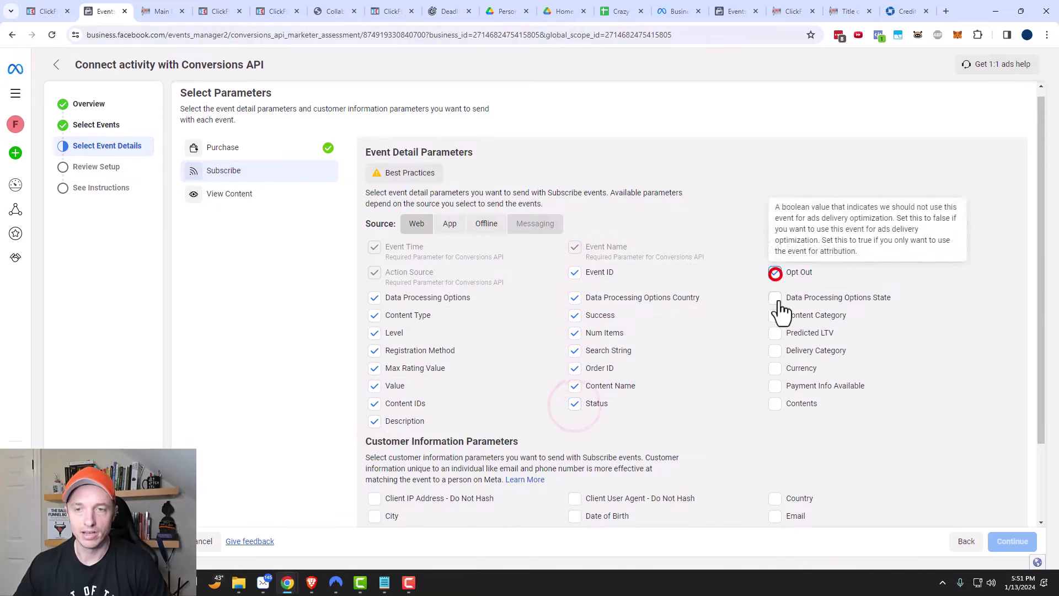
click(775, 298)
click(775, 315)
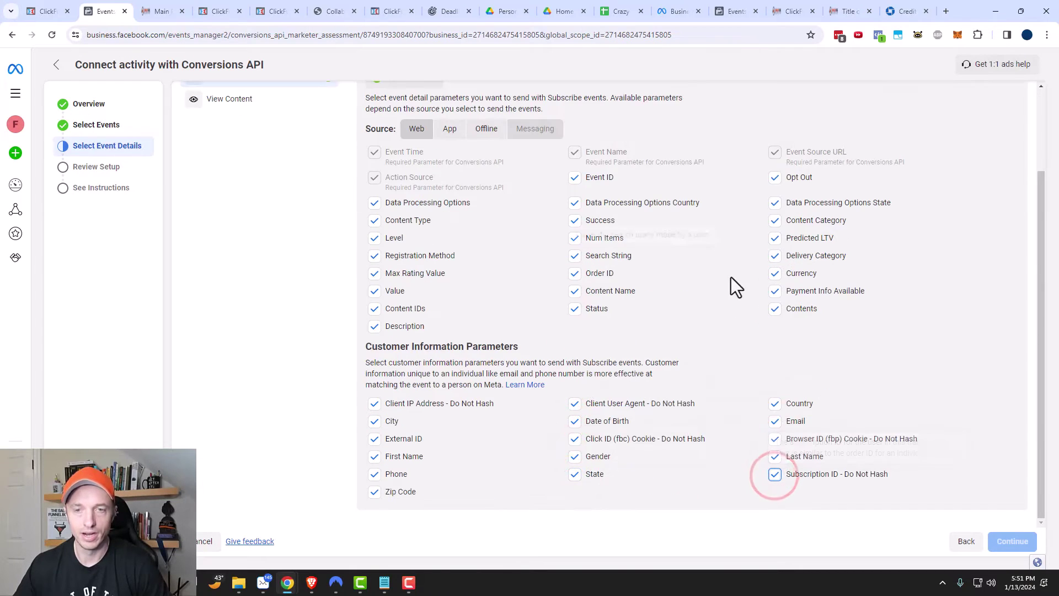
Enable all optional event detail and customer information parameters for the View Content event with Web as the source
scroll(474, 276, up, 2)
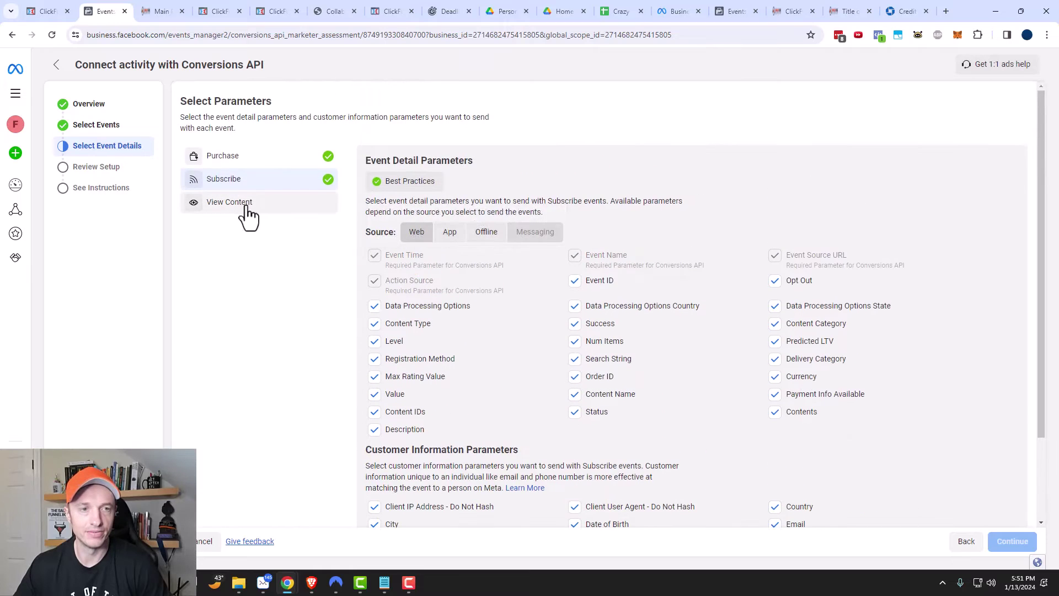
click(243, 205)
click(374, 307)
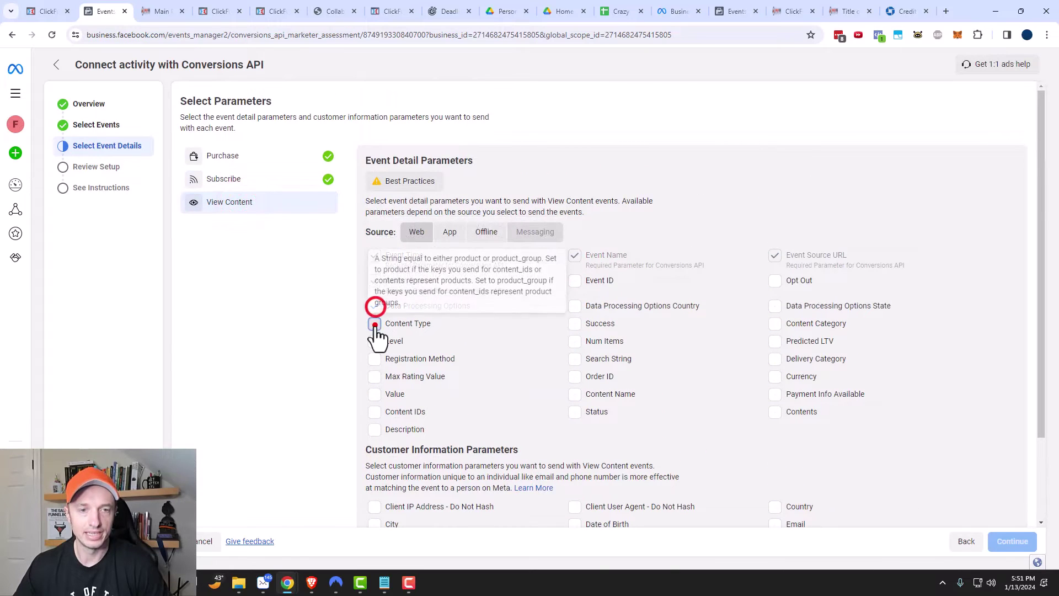
click(377, 359)
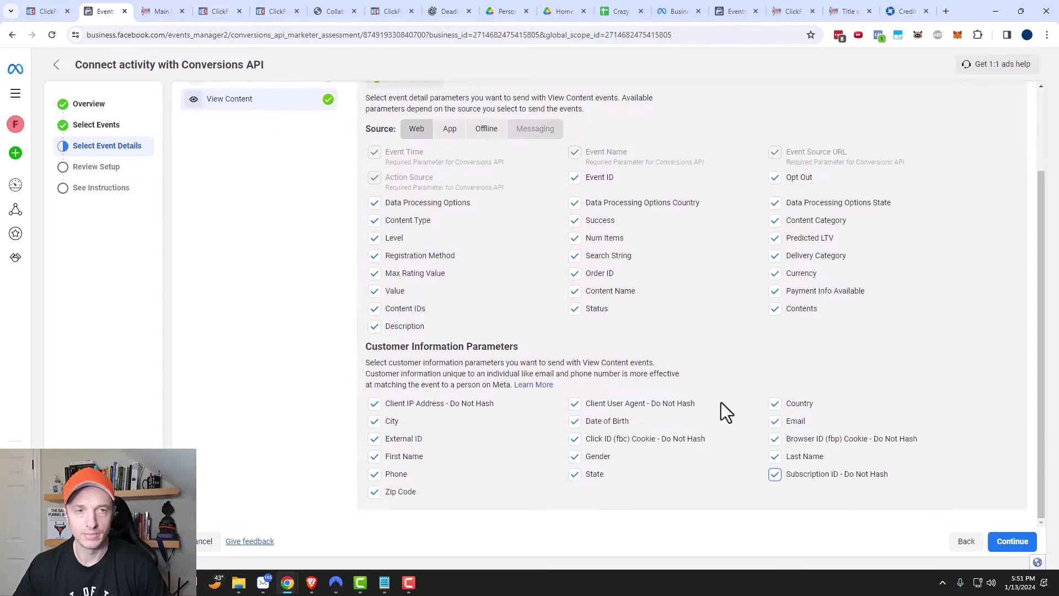
Proceed to the setup review and confirm the setup of the Purchase, Subscribe and View Content events
scroll(721, 402, up, 5)
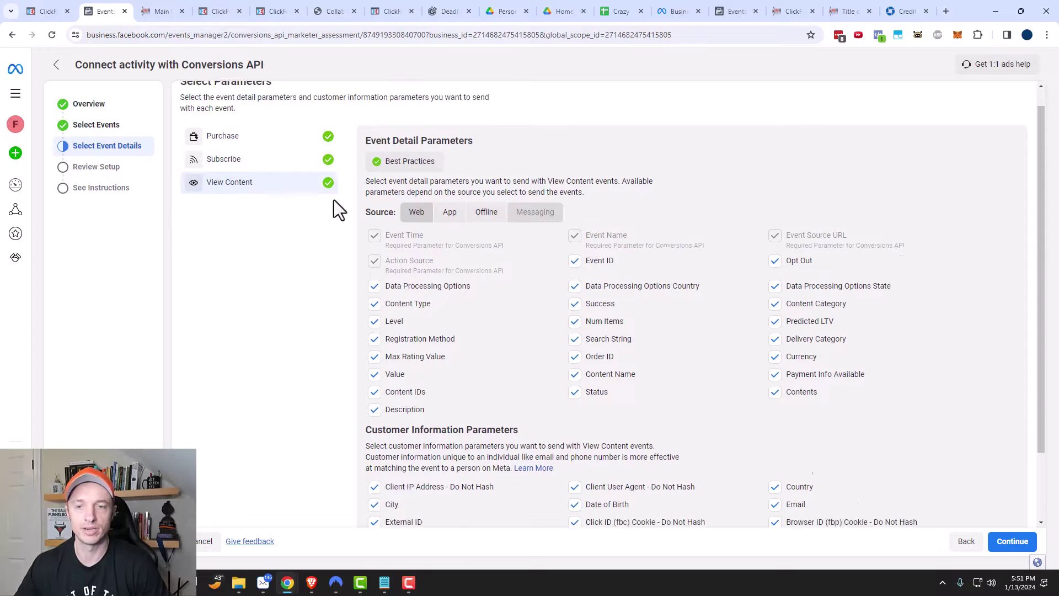
scroll(607, 359, down, 2)
click(1014, 541)
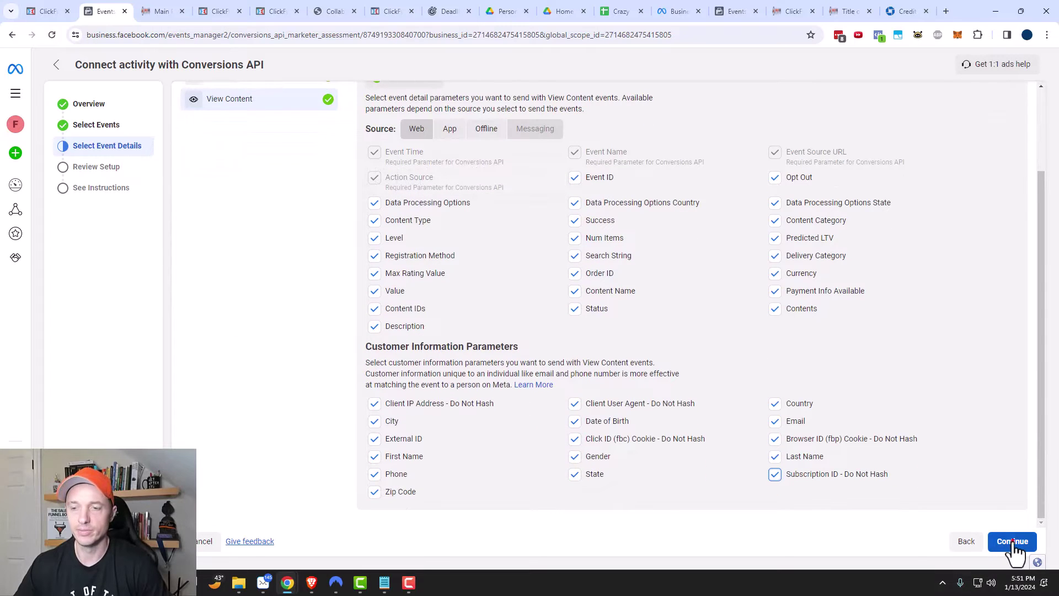
scroll(290, 194, up, 2)
scroll(422, 237, down, 2)
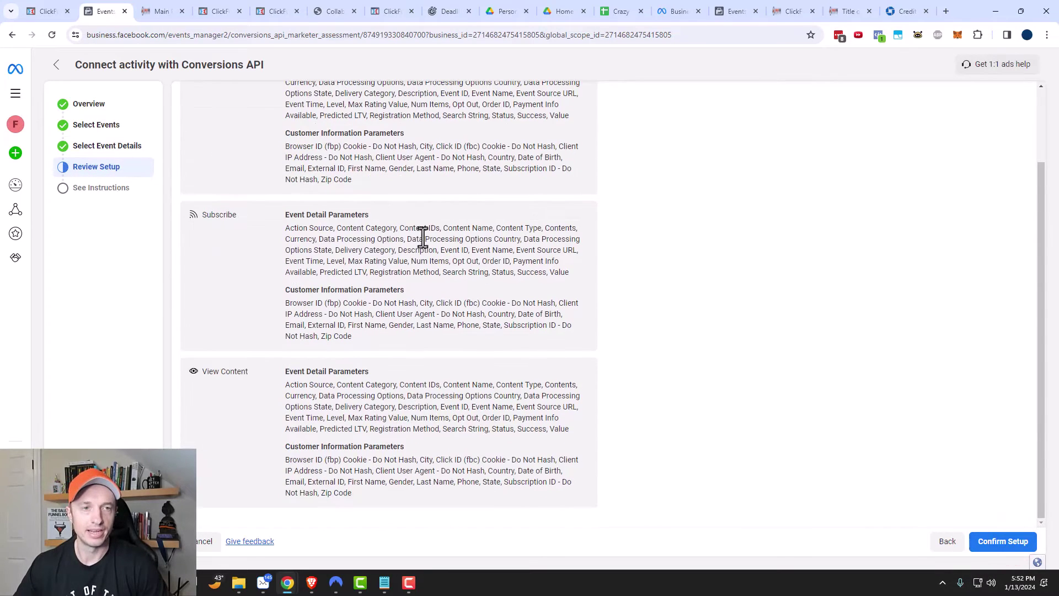
click(1001, 542)
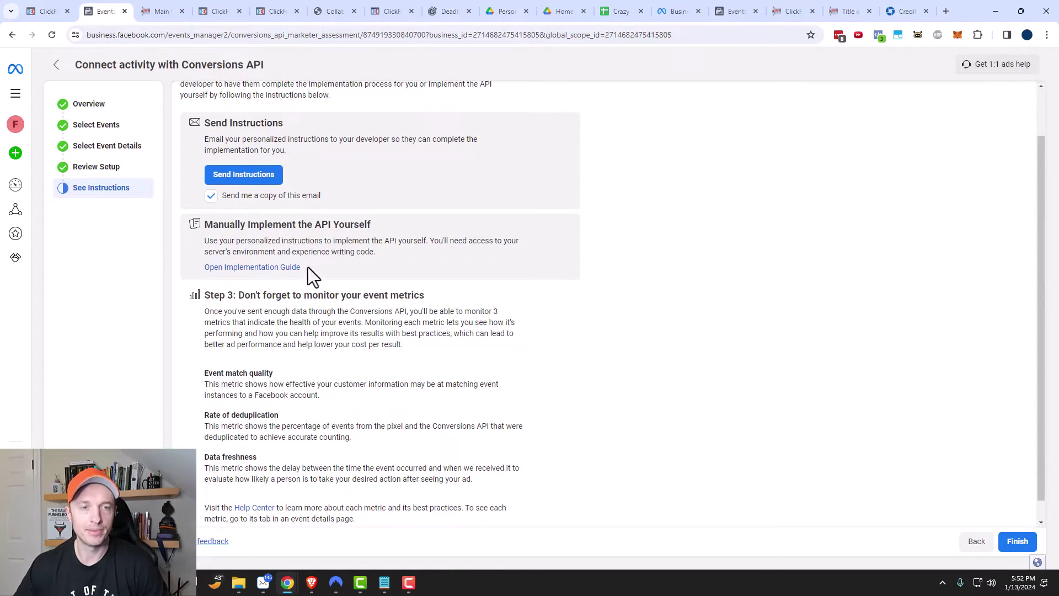
Open the implementation guide for manually implementing the API and generate a Conversions API access token
click(272, 269)
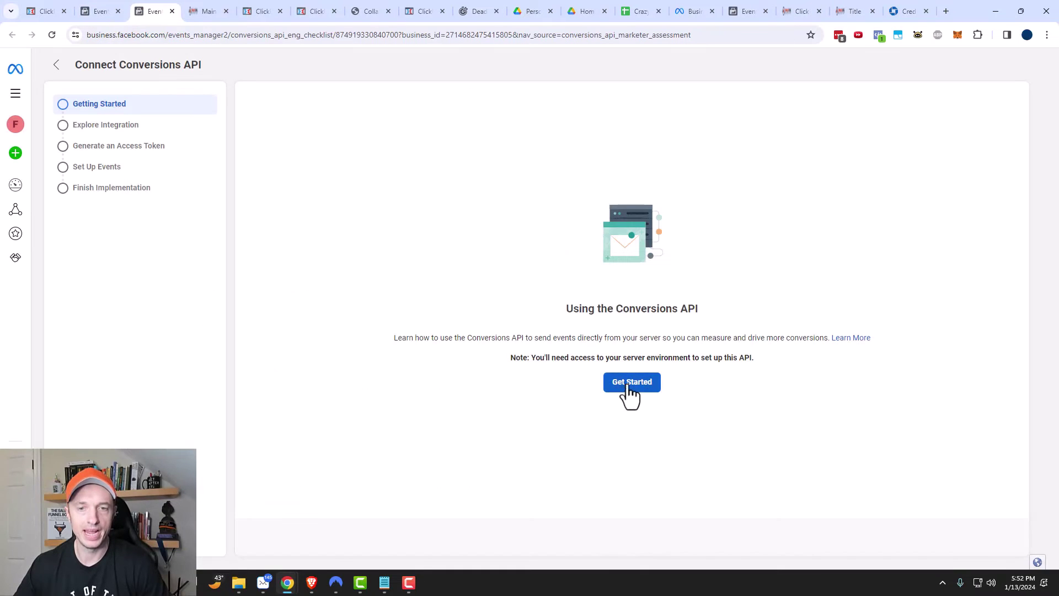
click(634, 388)
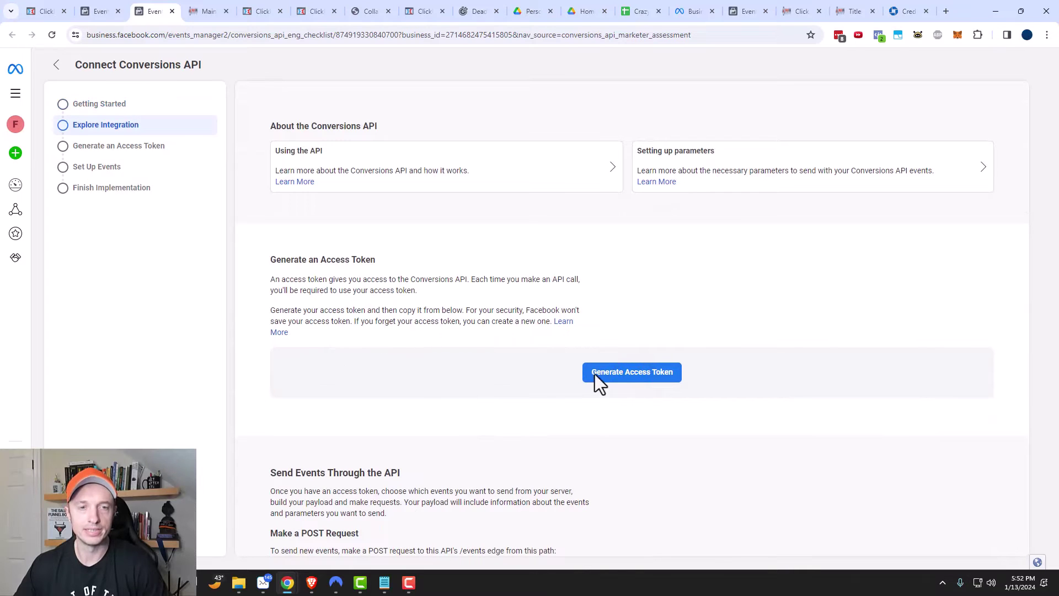
click(629, 377)
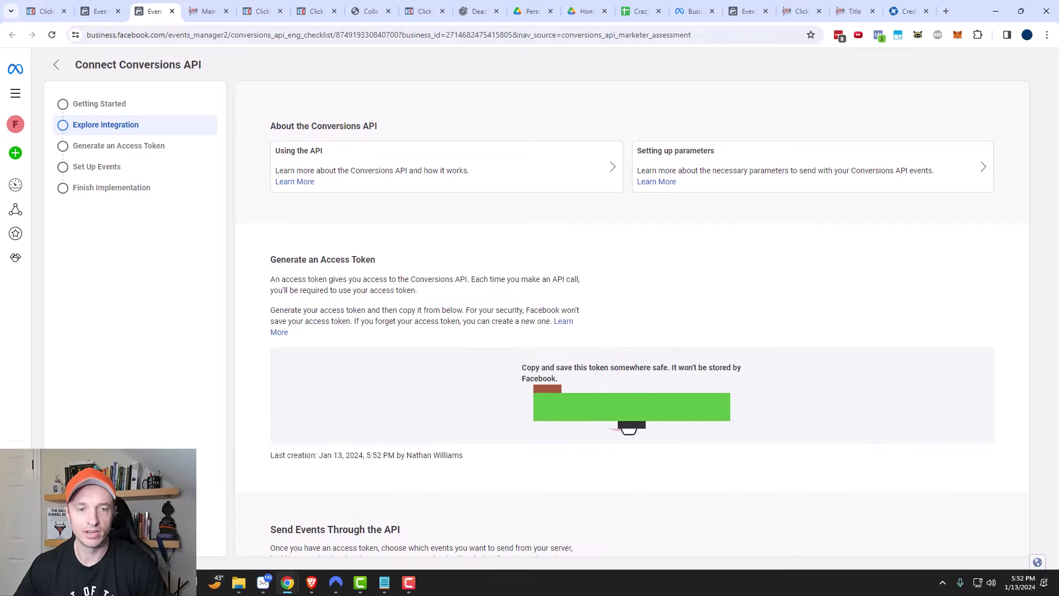
Switch to the ClickFunnels site settings and paste the generated access token as the Facebook Access Token
click(47, 11)
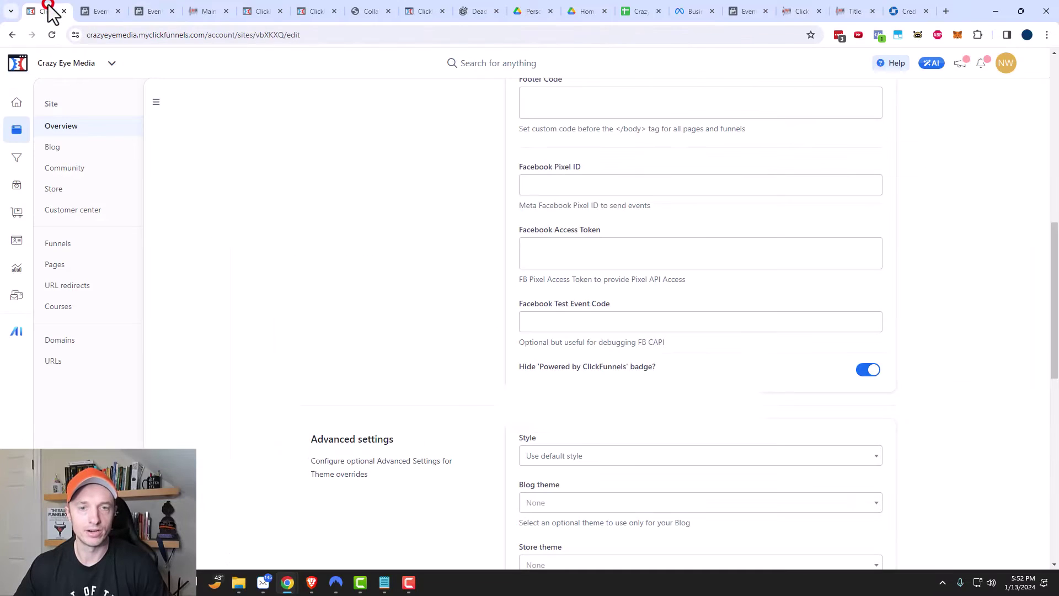
click(533, 254)
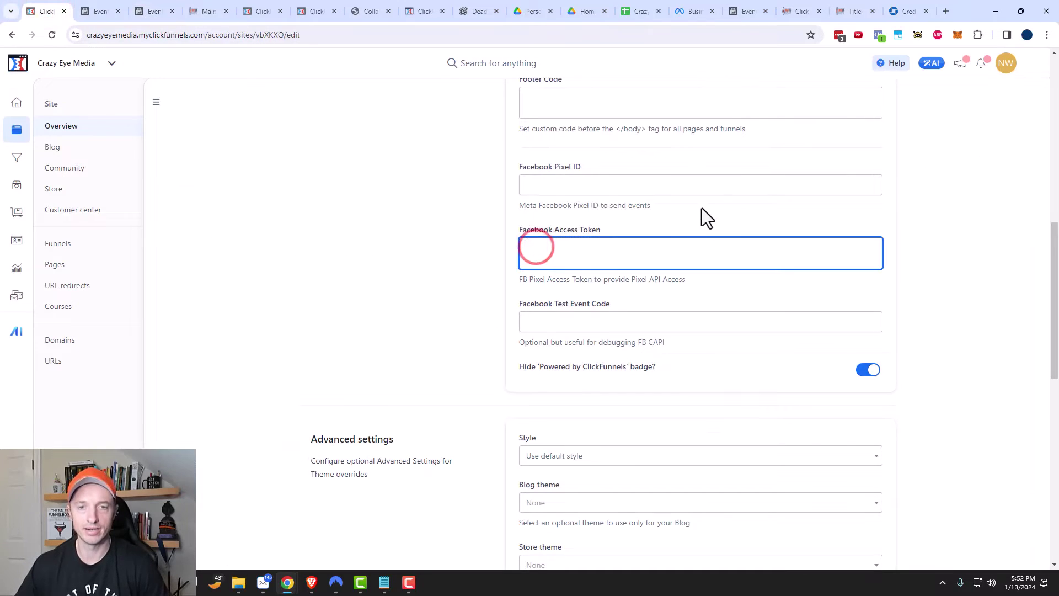
key(ctrl+v)
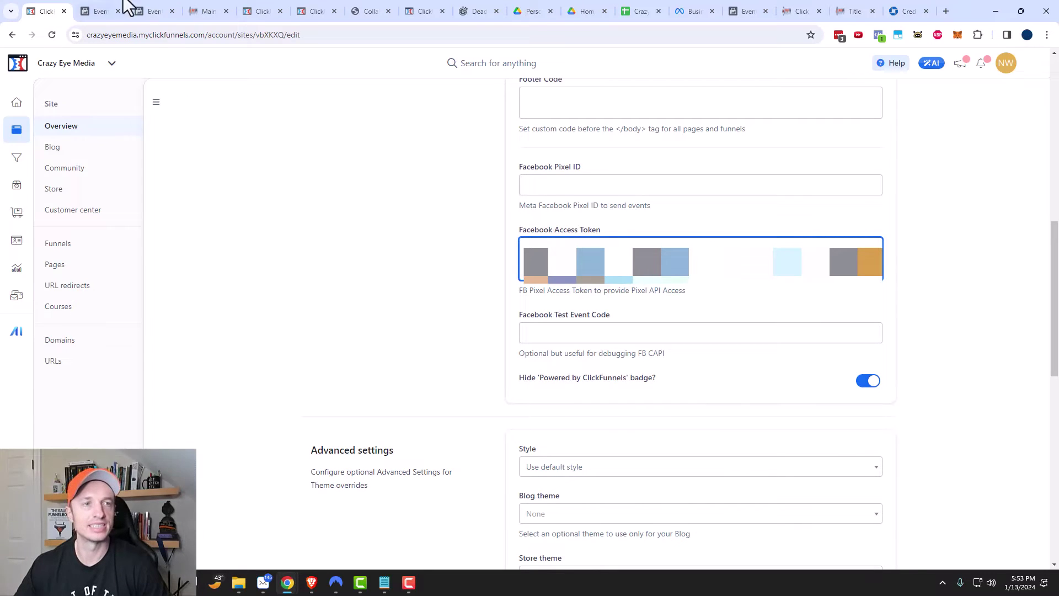
Return to the Conversions API guide in Events Manager, launch Test Events and copy the test event code for confirming server events
click(149, 11)
scroll(770, 342, down, 10)
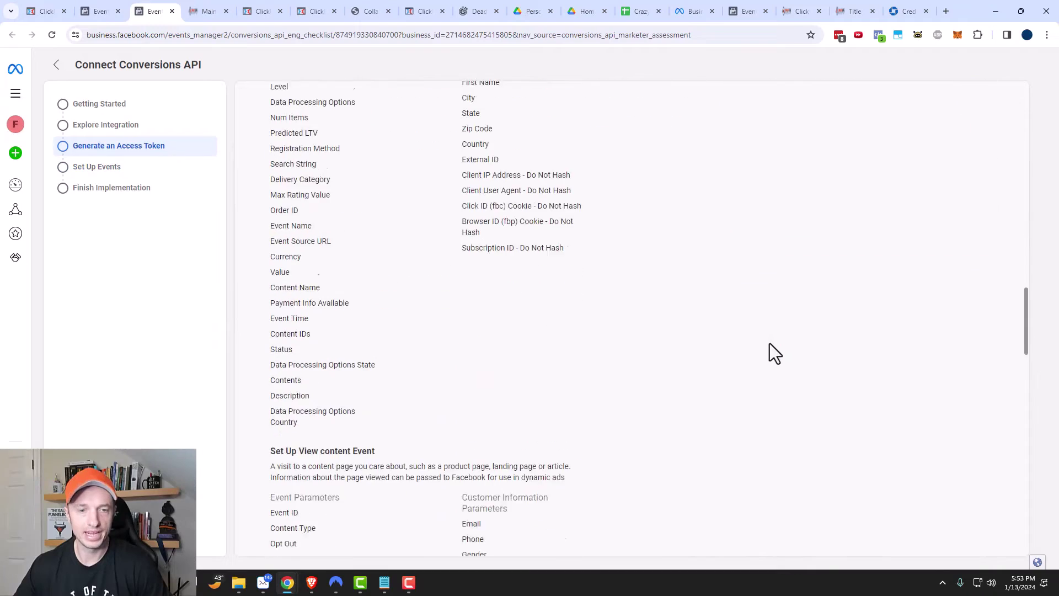
scroll(769, 344, down, 15)
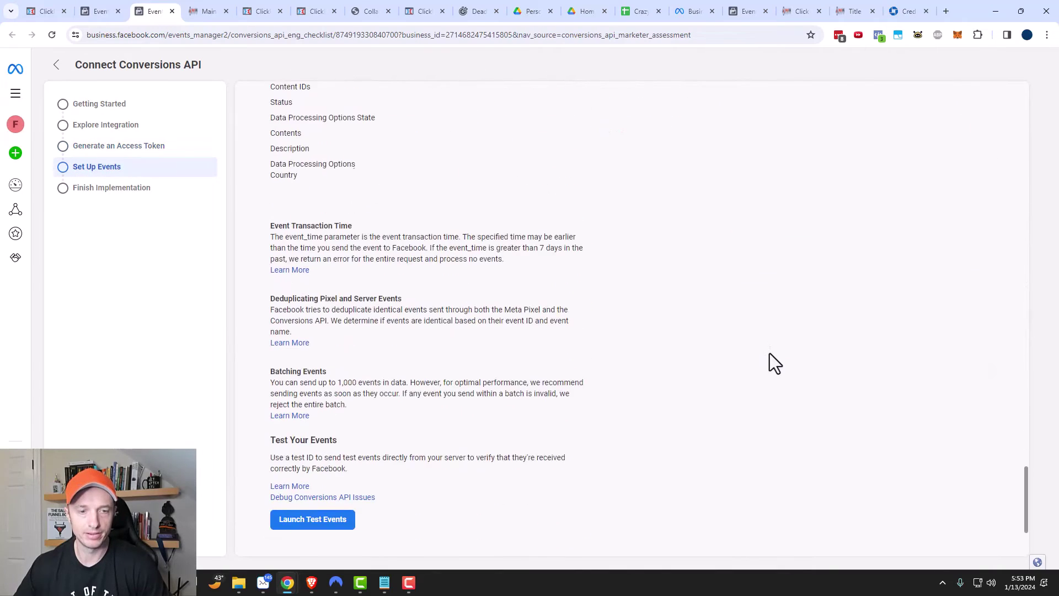
scroll(770, 353, down, 3)
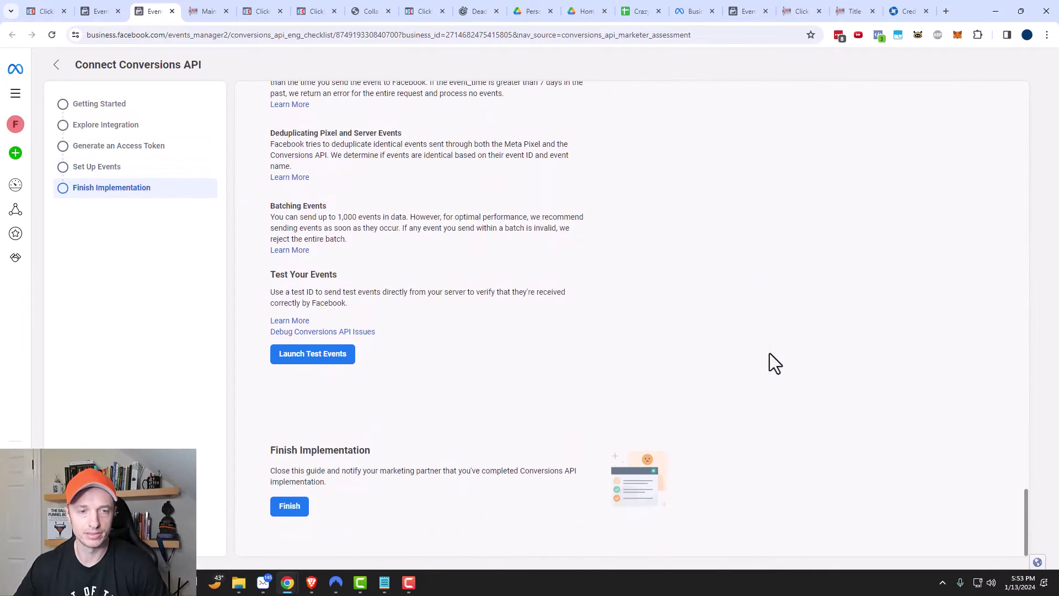
click(319, 361)
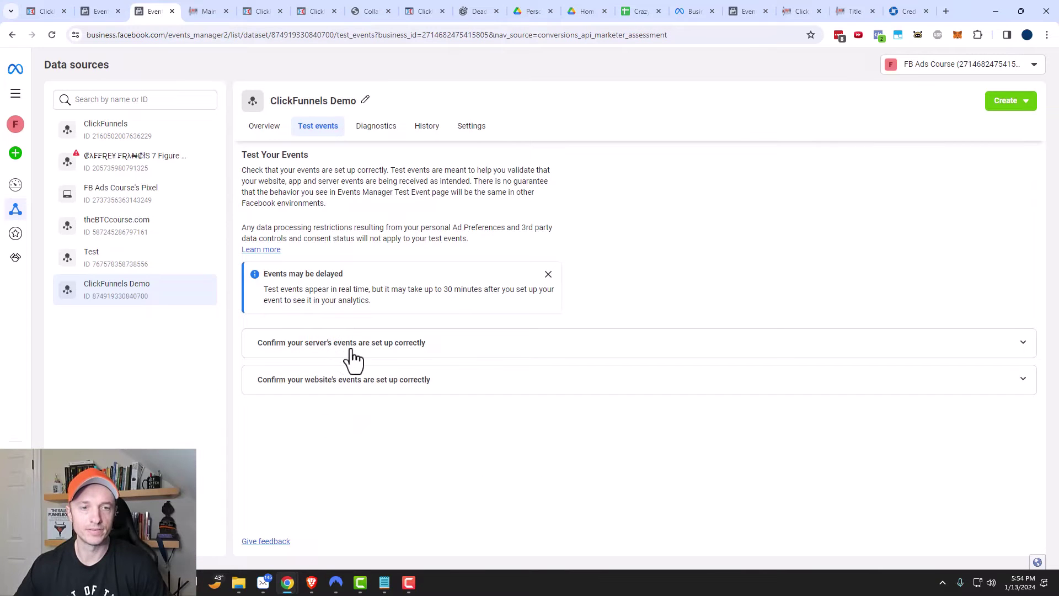
click(409, 346)
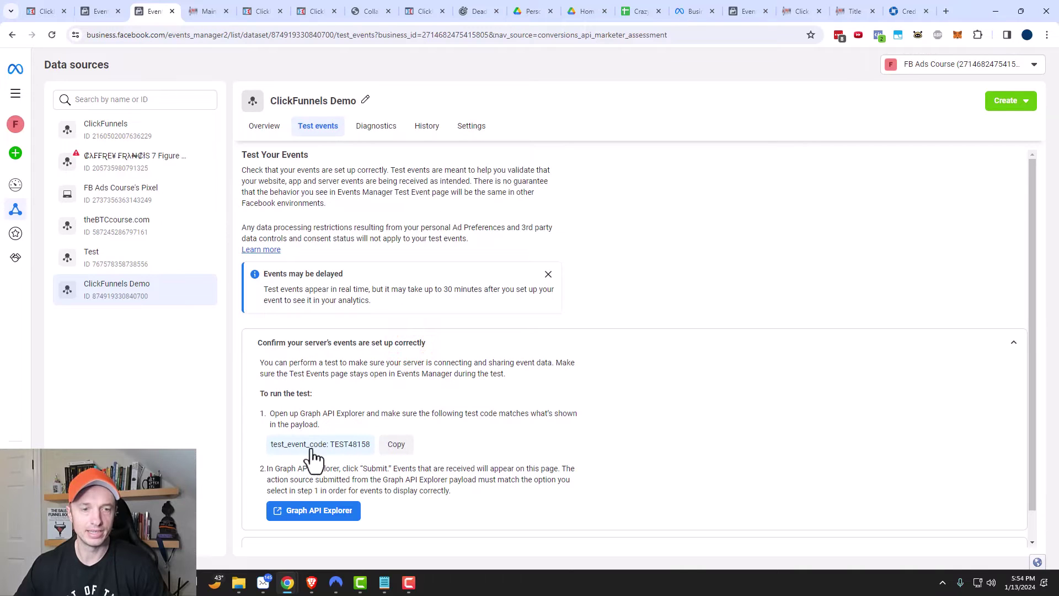
click(397, 444)
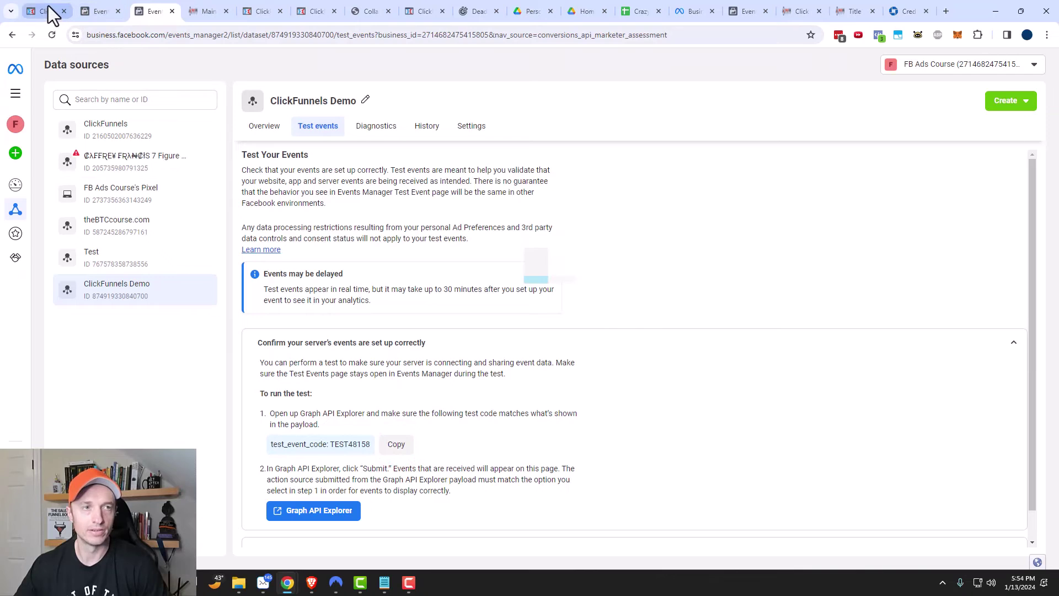
Switch back to the ClickFunnels site settings and paste the copied code as the Facebook Test Event Code
click(48, 7)
click(630, 334)
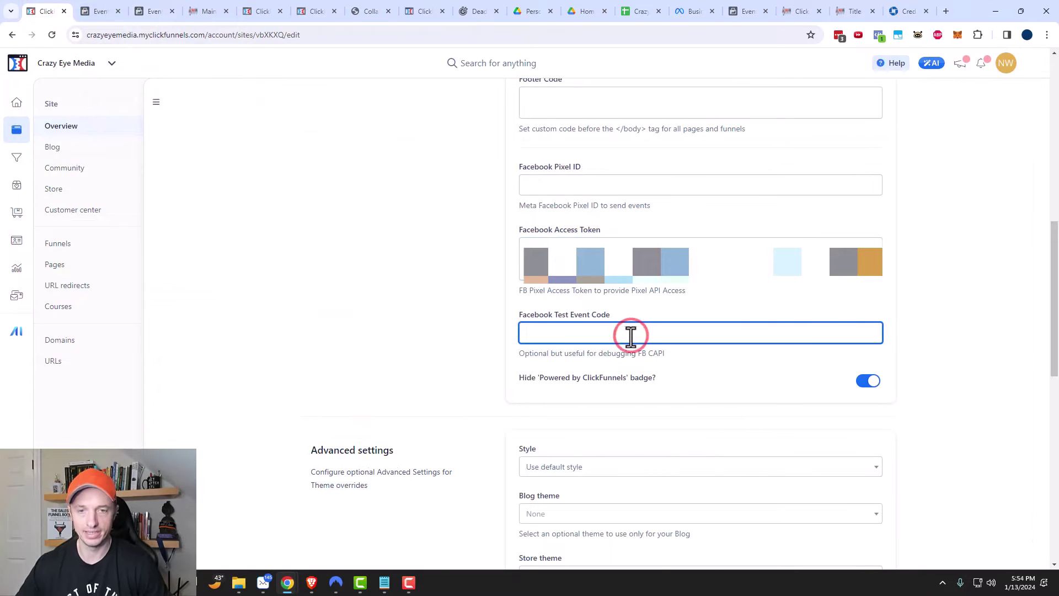
key(ctrl+v)
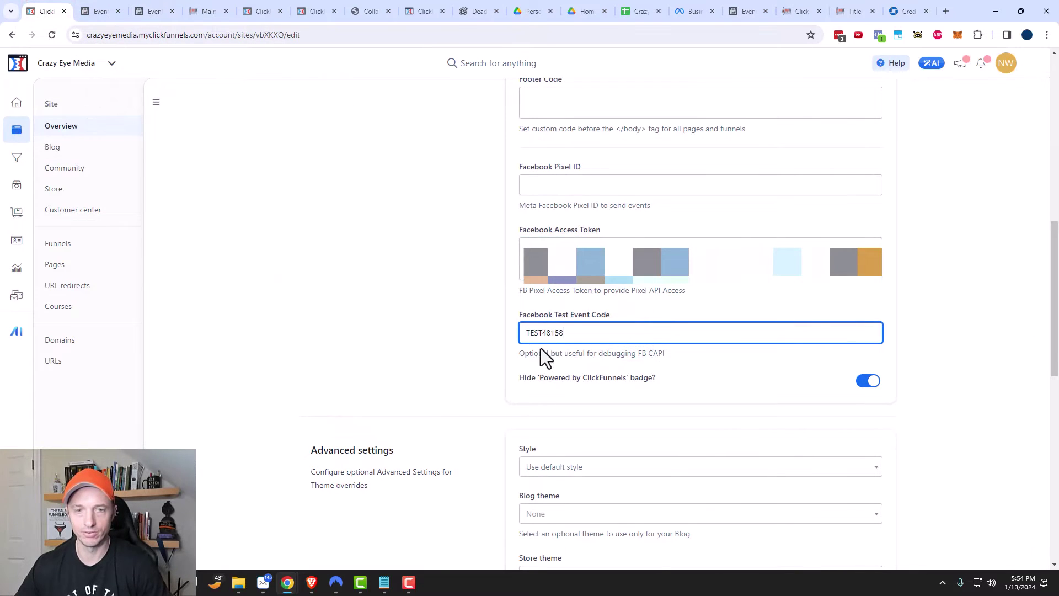
Return to the Conversions API setup in Events Manager and finish it from the instructions page
click(98, 8)
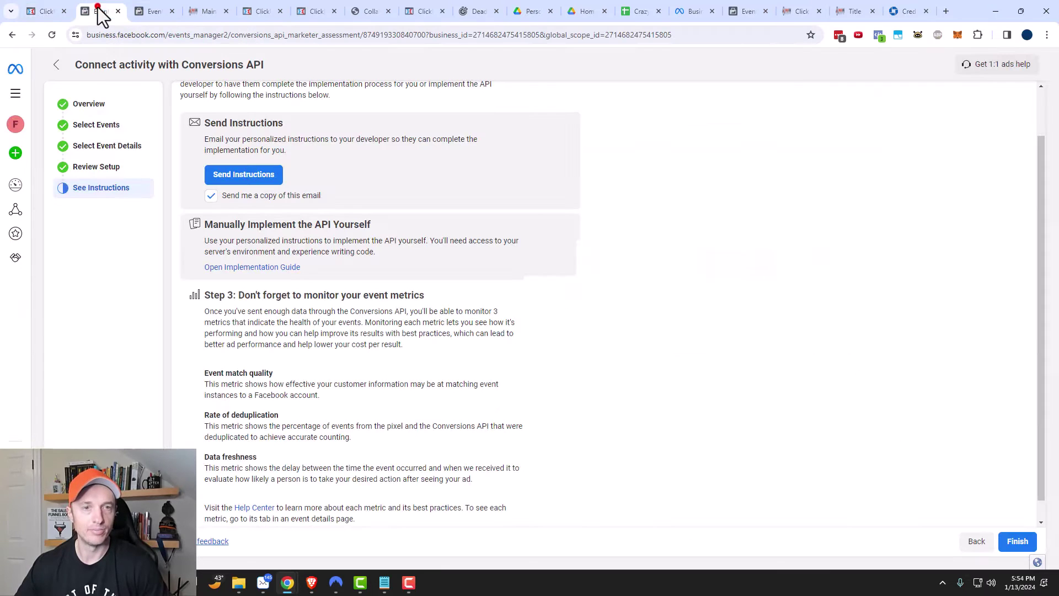
click(139, 10)
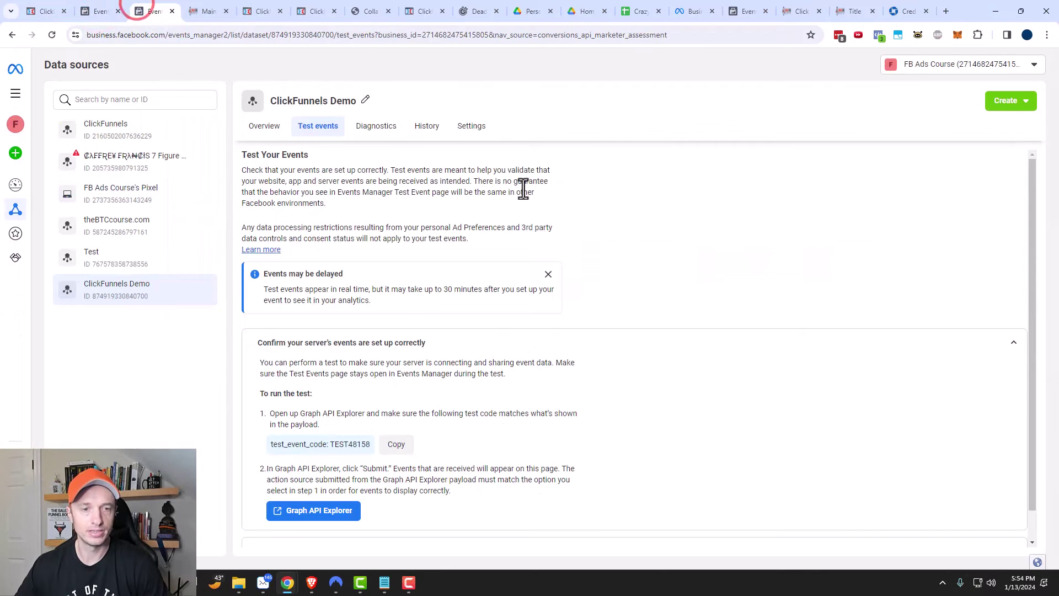
click(95, 11)
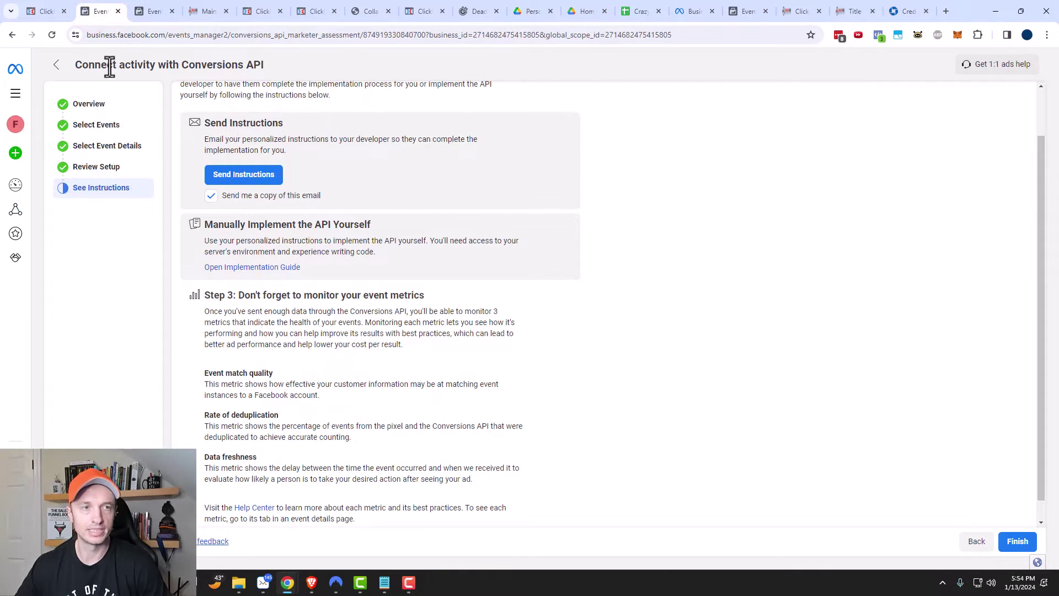
scroll(421, 329, down, 1)
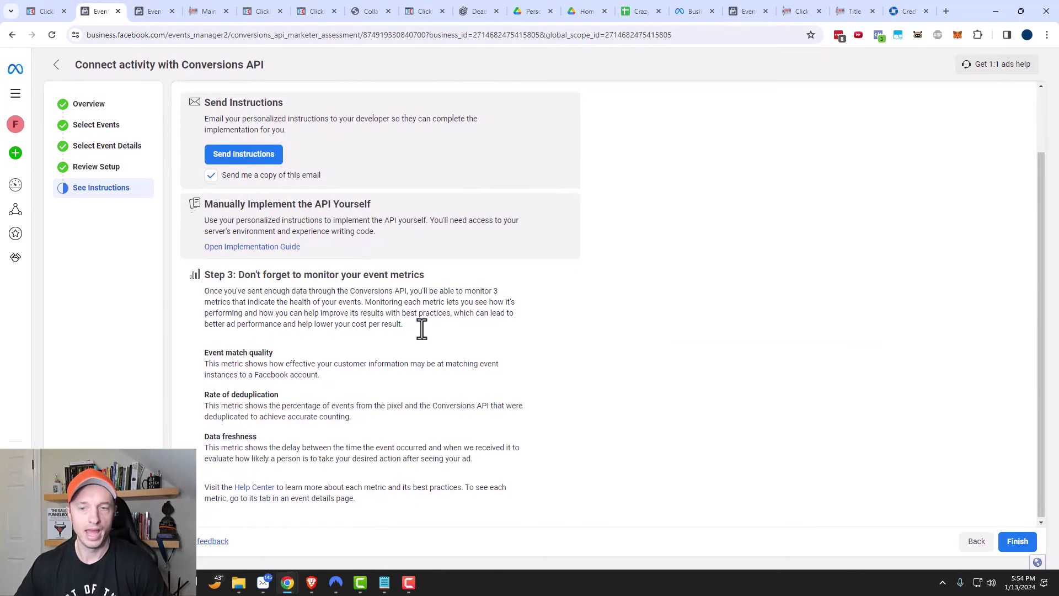
click(1017, 545)
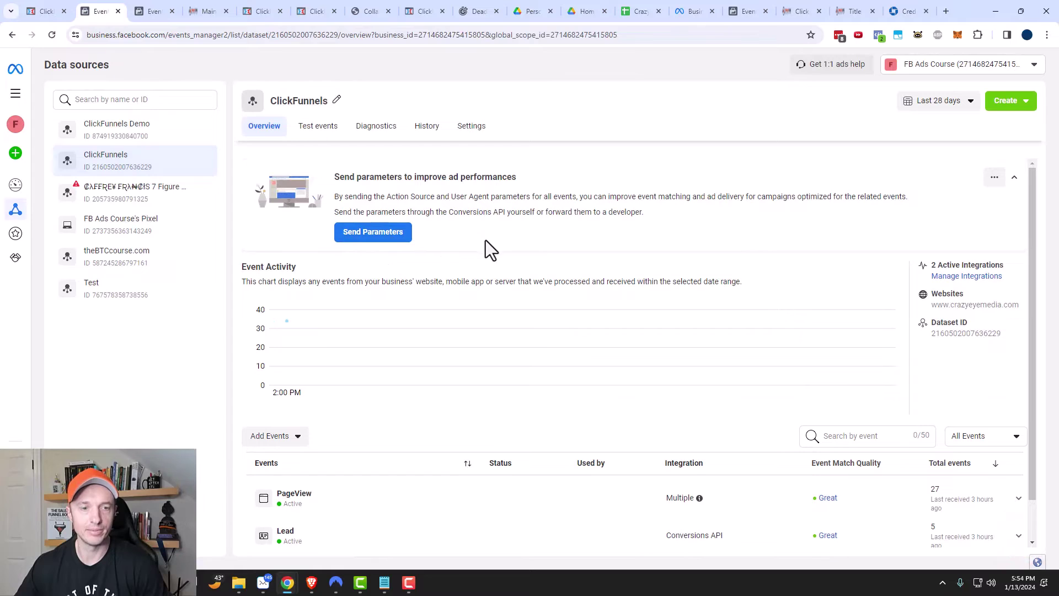
Start the manual Meta Pixel installation for the ClickFunnels Demo dataset and copy the pixel base code
click(129, 140)
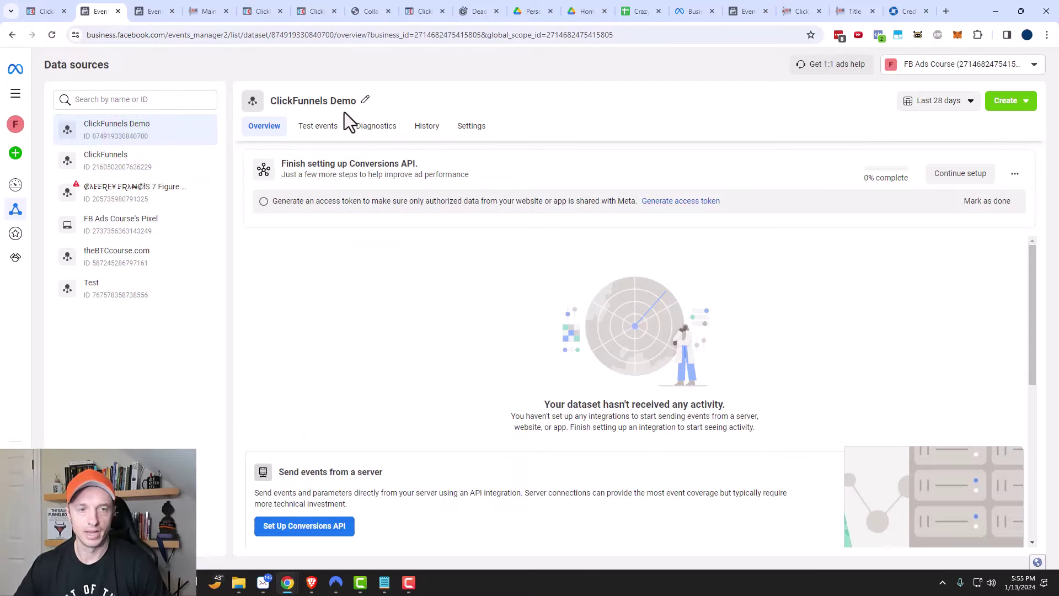
scroll(370, 285, down, 5)
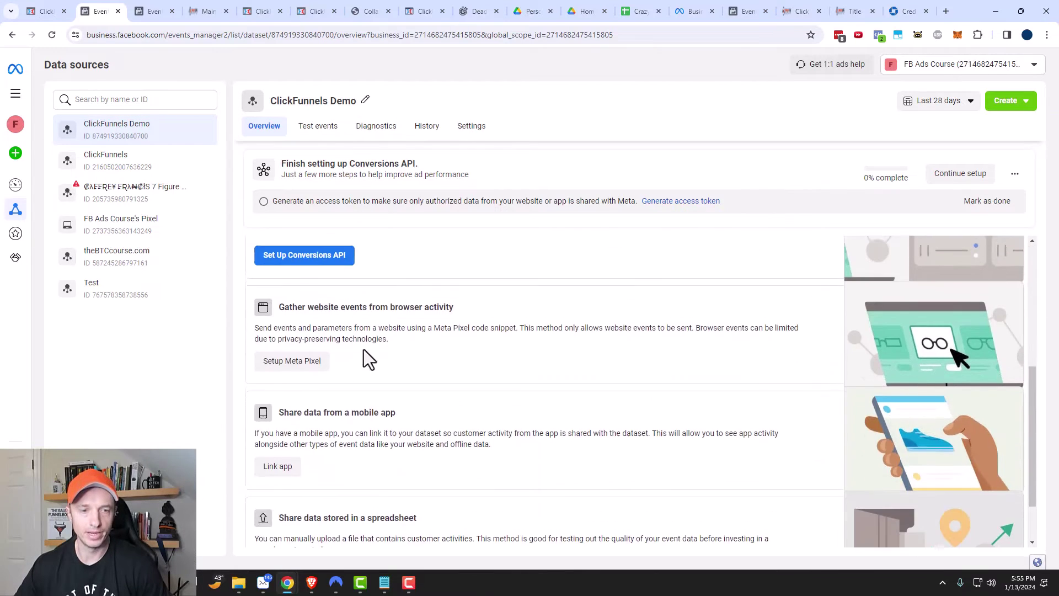
click(302, 356)
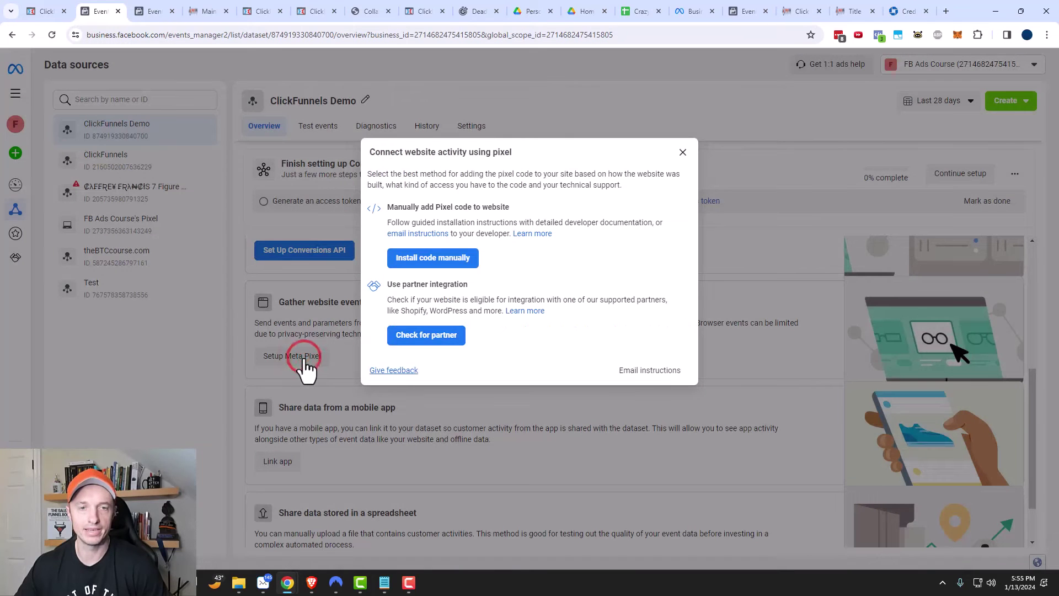
click(439, 261)
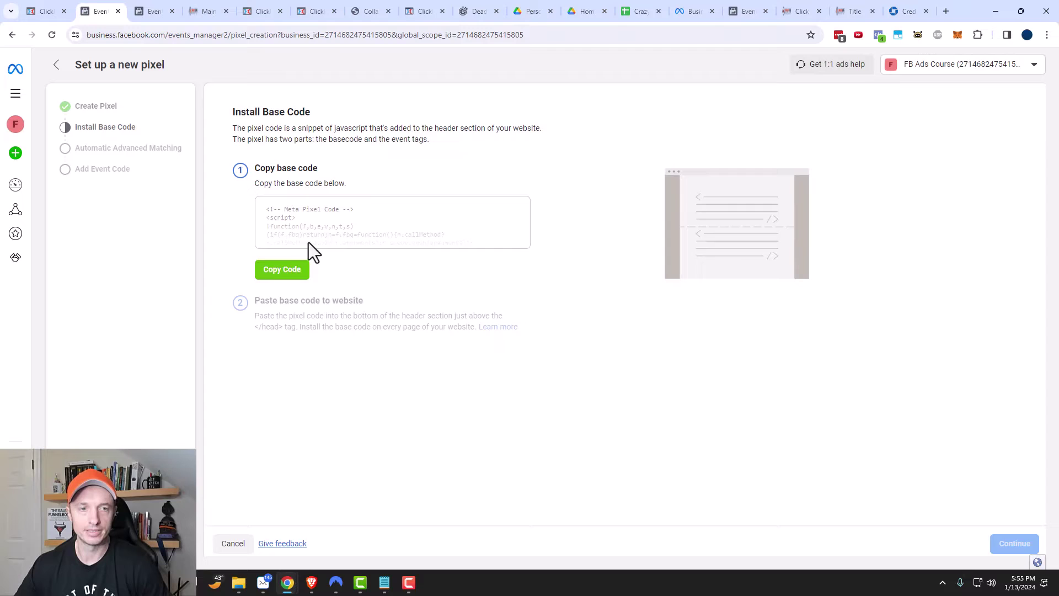
click(285, 274)
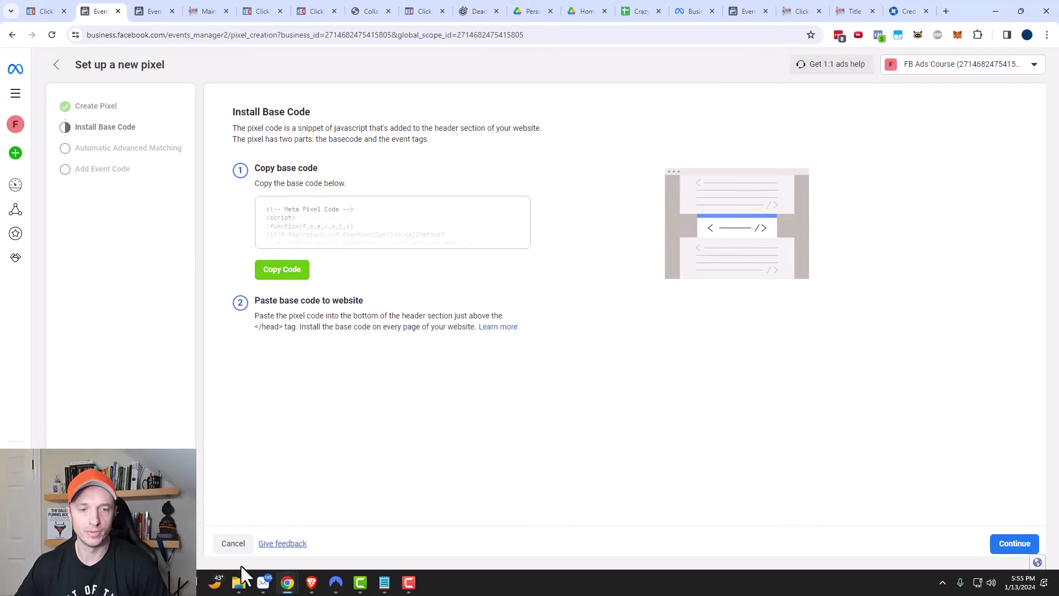
Paste the base code into a blank Notepad document and copy the pixel ID from its fbq('init') line
middle_click(382, 586)
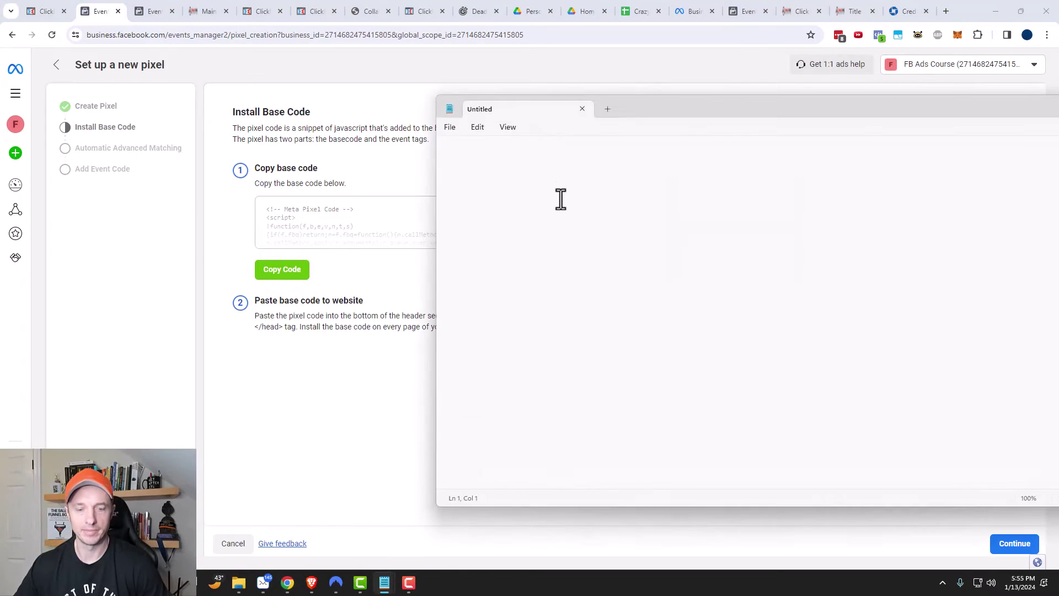
key(ctrl+v)
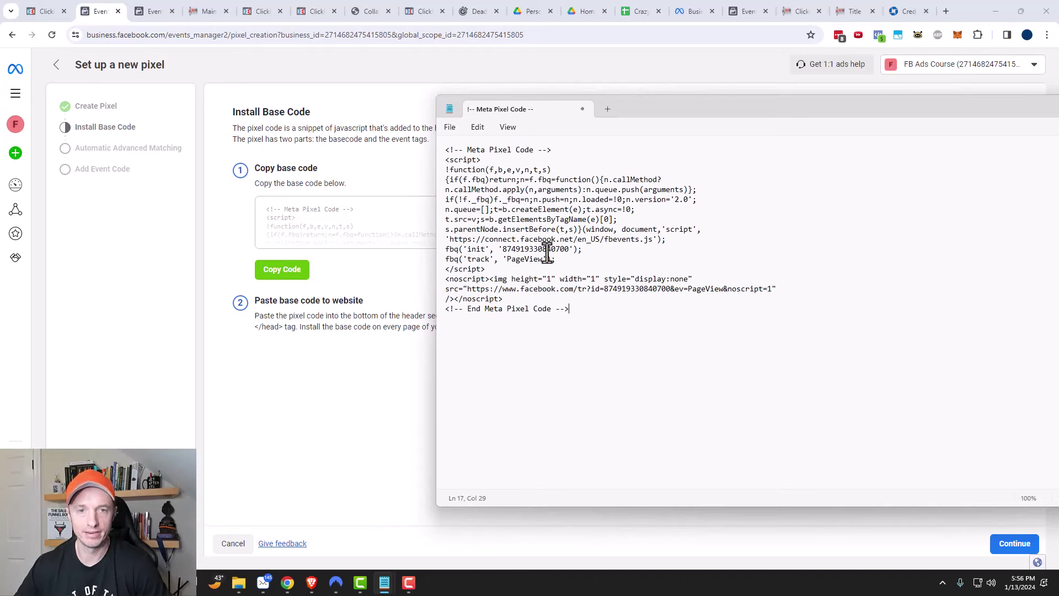
double_click(529, 249)
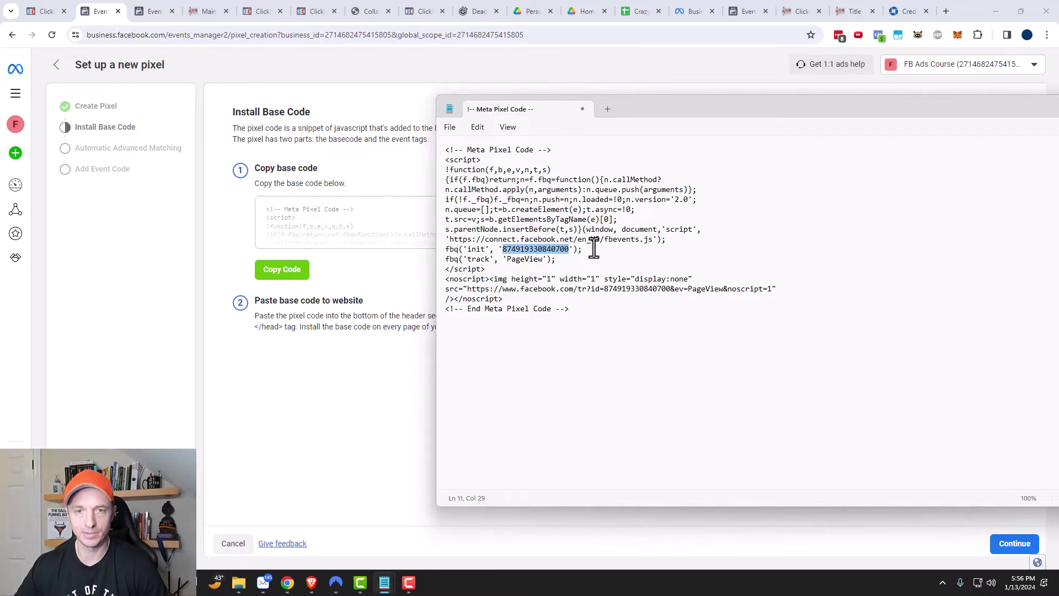
drag(644, 107, 1058, 139)
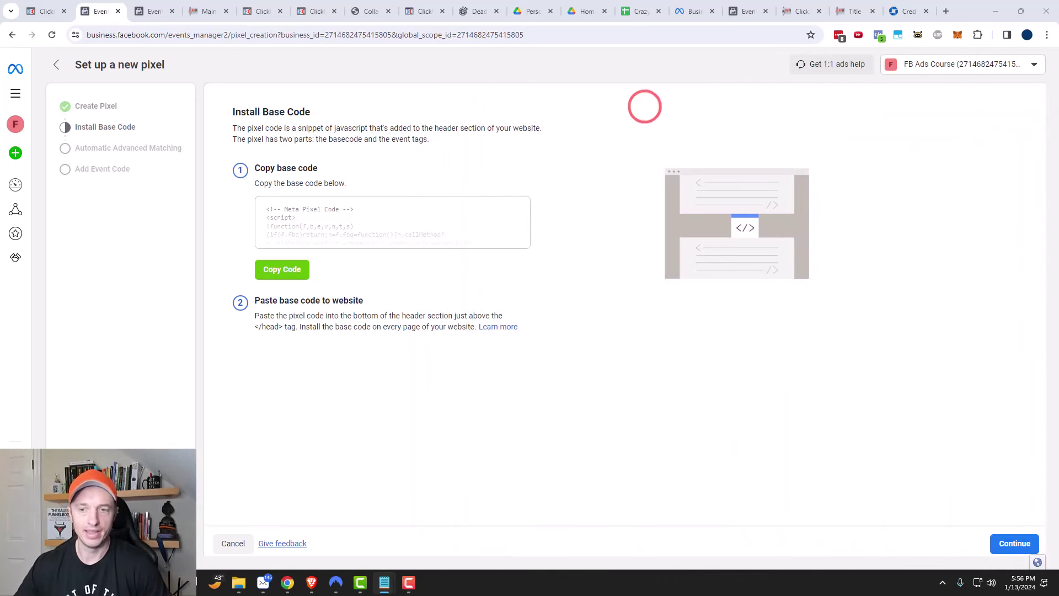
Continue the pixel setup with Automatic Advanced Matching turned on for all customer information, ending at the pixel overview
click(1005, 545)
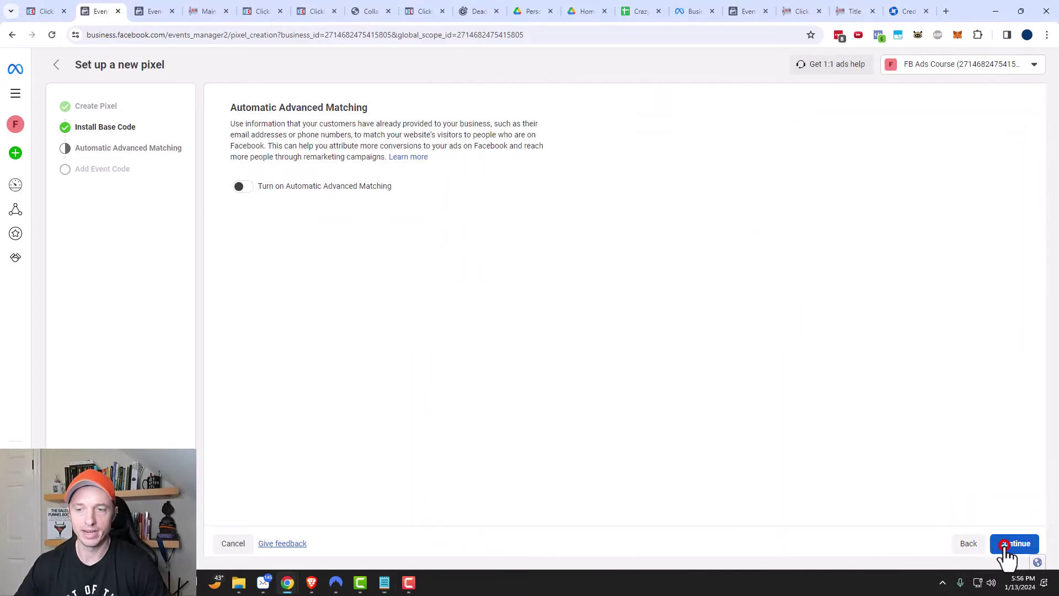
click(241, 187)
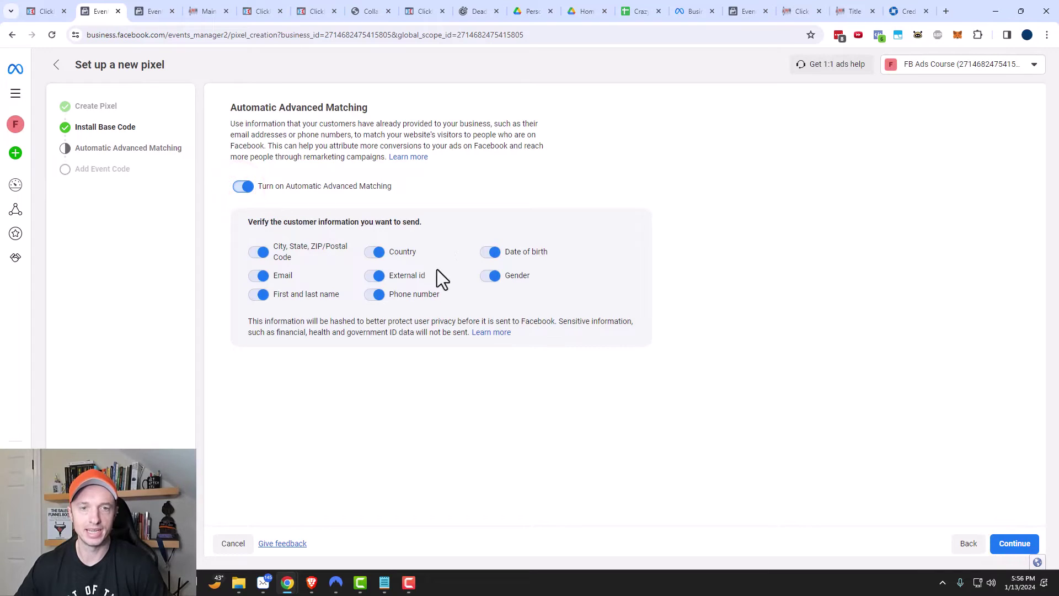
click(1018, 545)
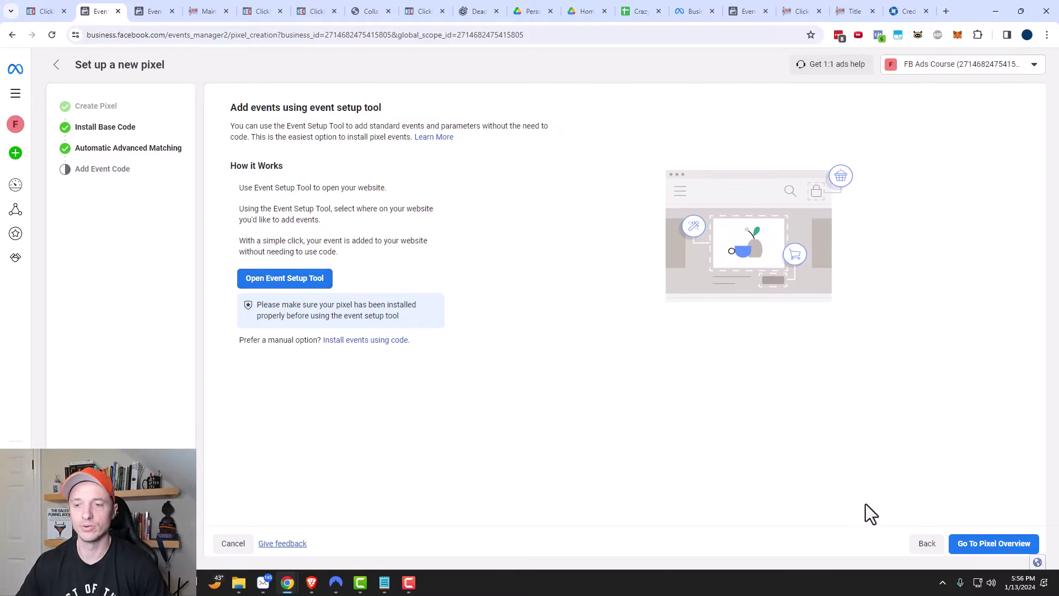
click(1003, 547)
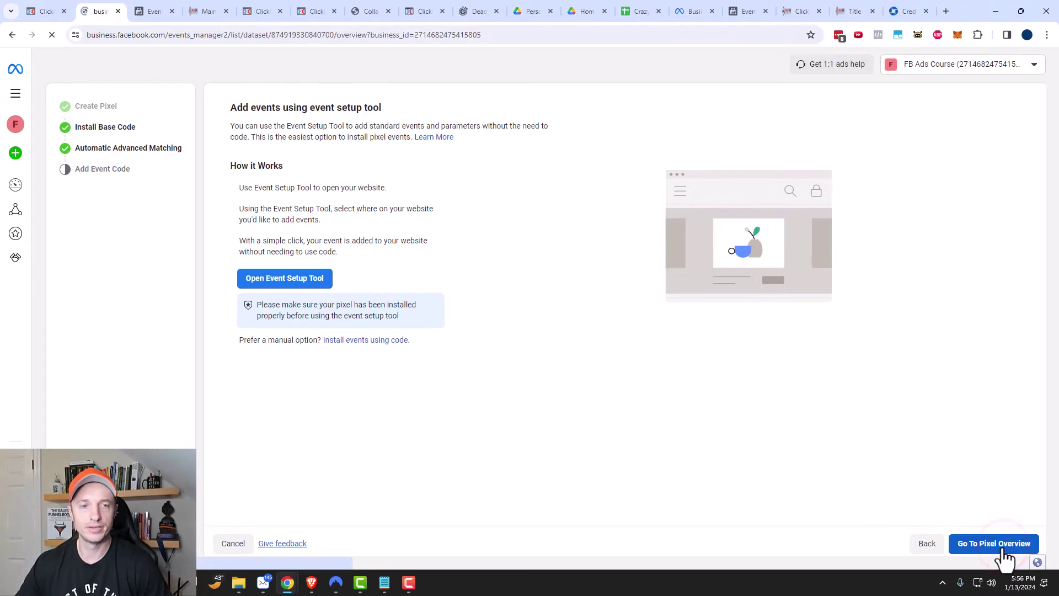
Switch to the ClickFunnels site settings, paste the copied ID as the Facebook Pixel ID and update the site
click(47, 7)
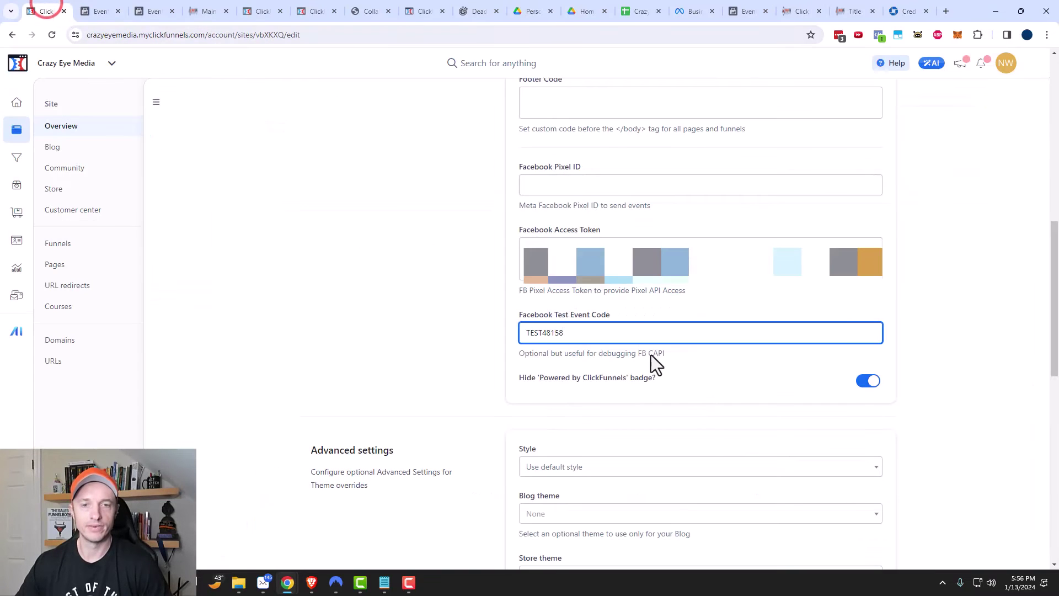
click(598, 185)
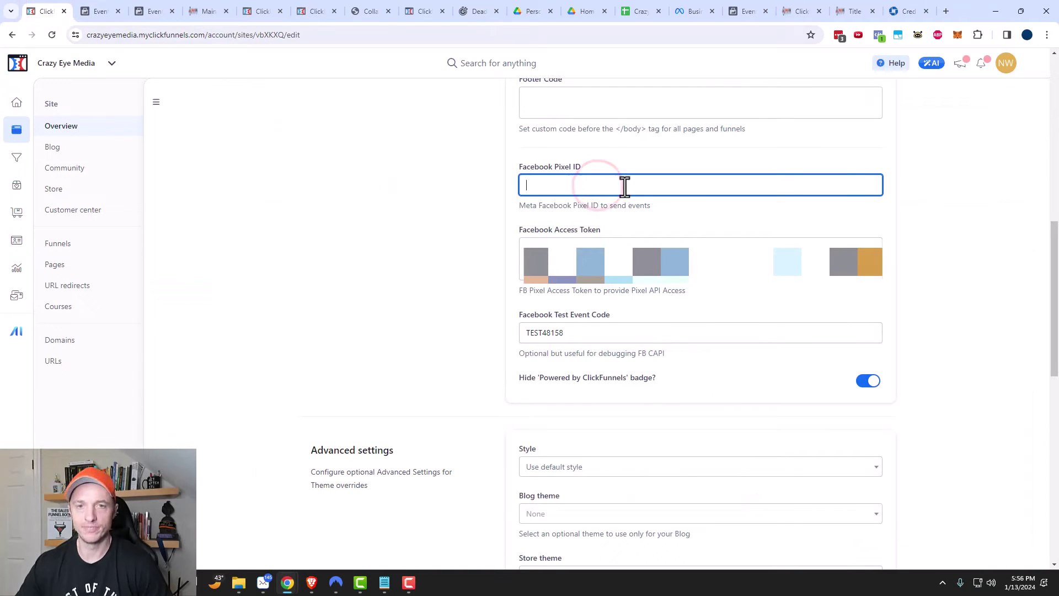
key(ctrl+v)
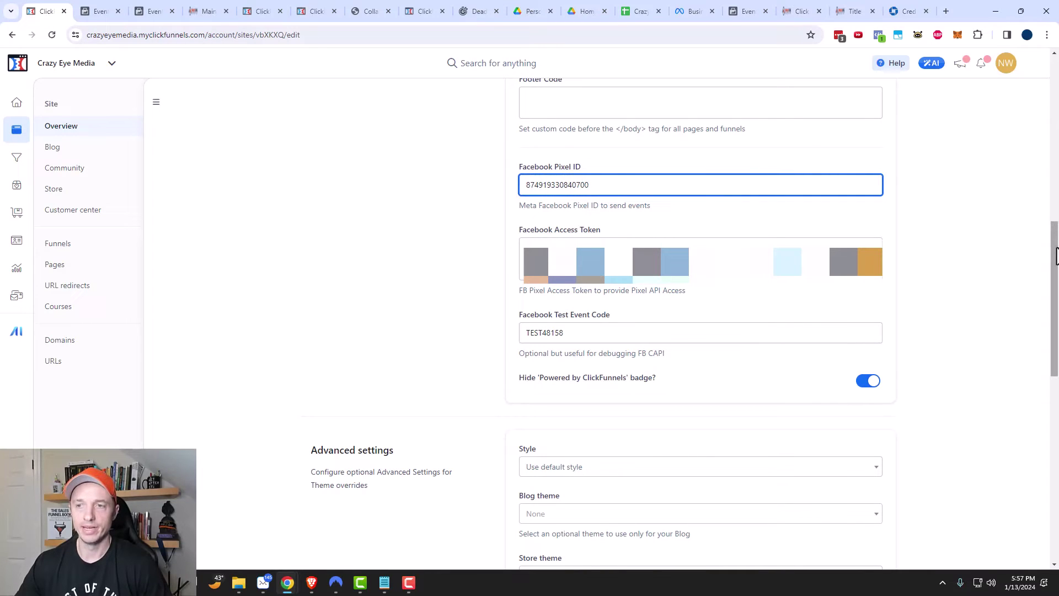
drag(1055, 257, 1052, 449)
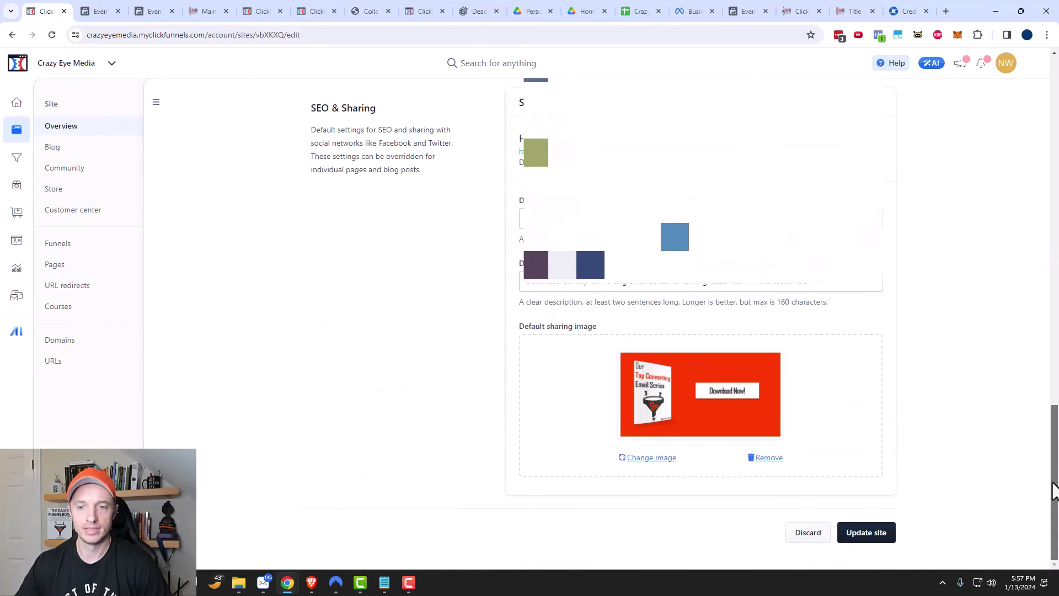
click(875, 535)
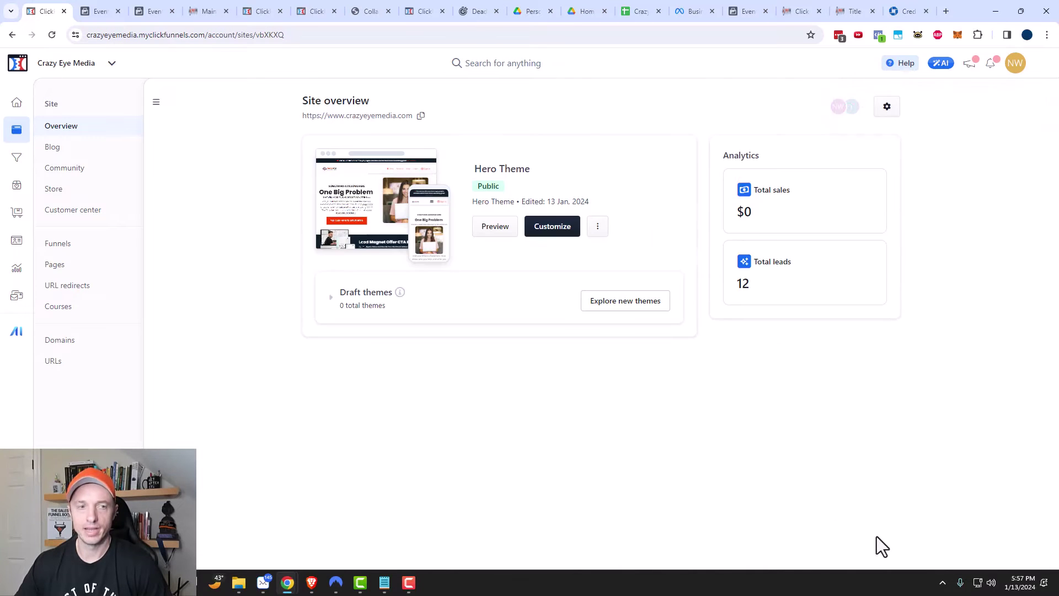
Open Full Sales Funnel from the site's funnels and copy its public URL
click(62, 243)
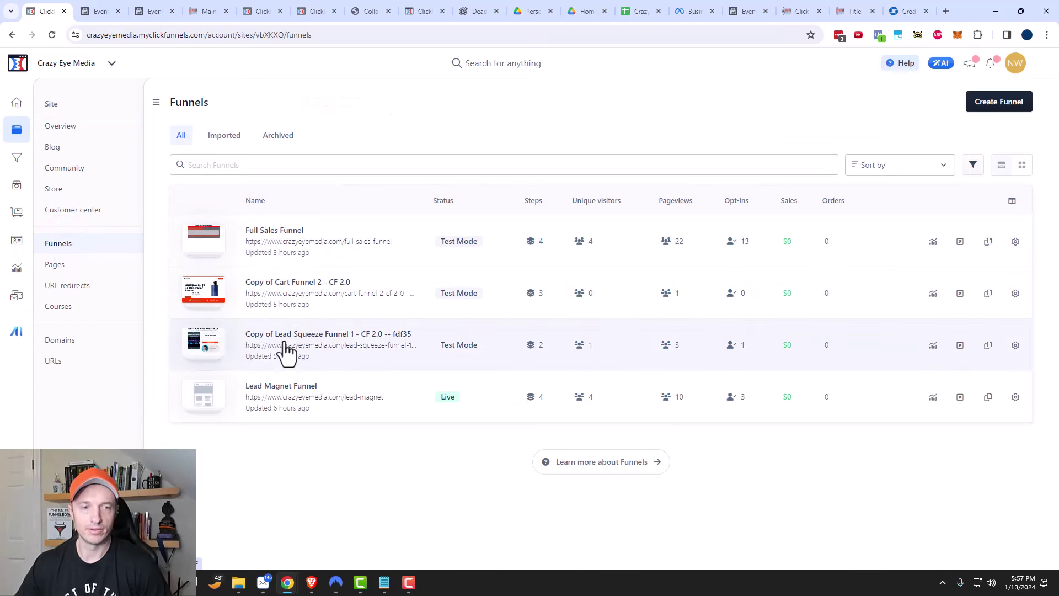
click(274, 229)
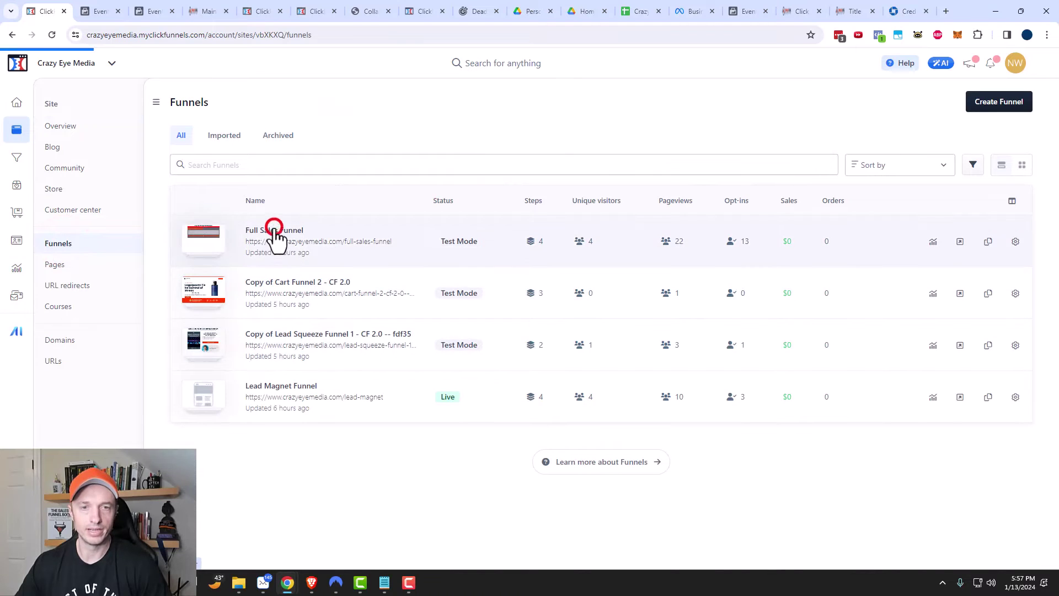
click(467, 64)
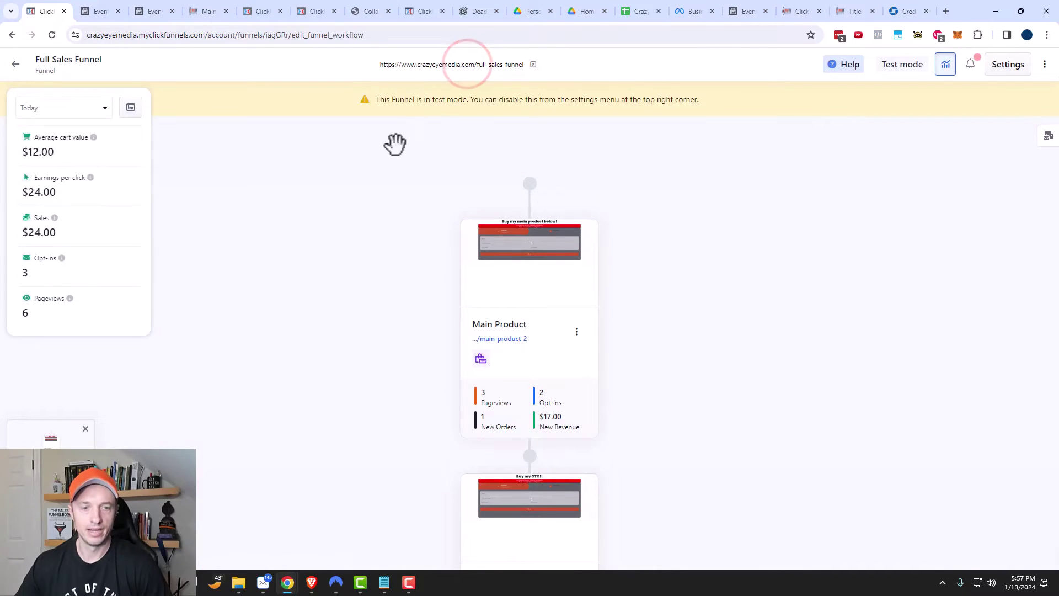
click(1046, 34)
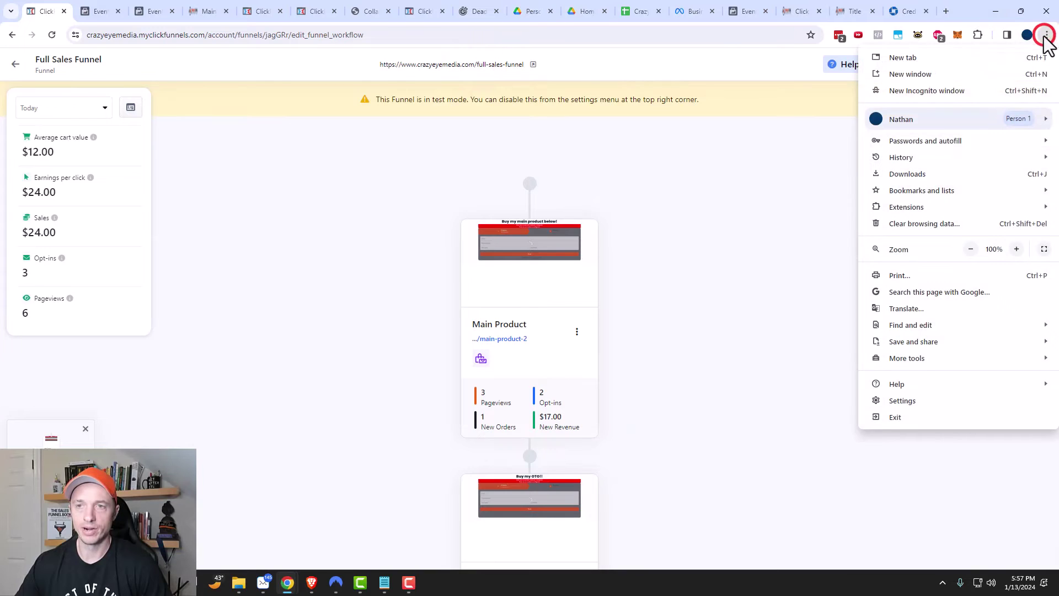
click(939, 92)
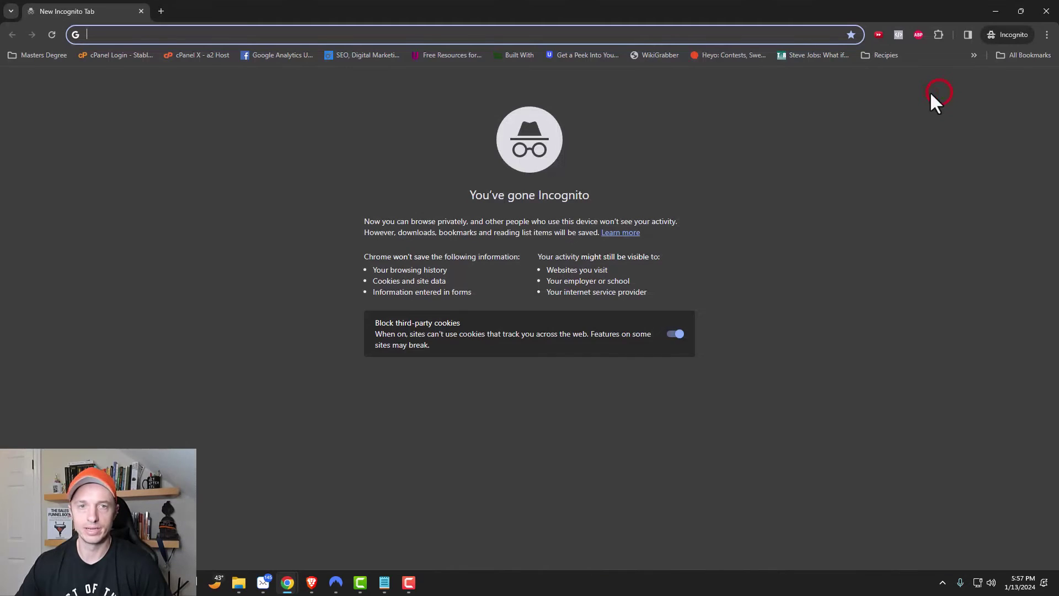
text(https://www.crazyeyemedia.com/full-sales-funnel)
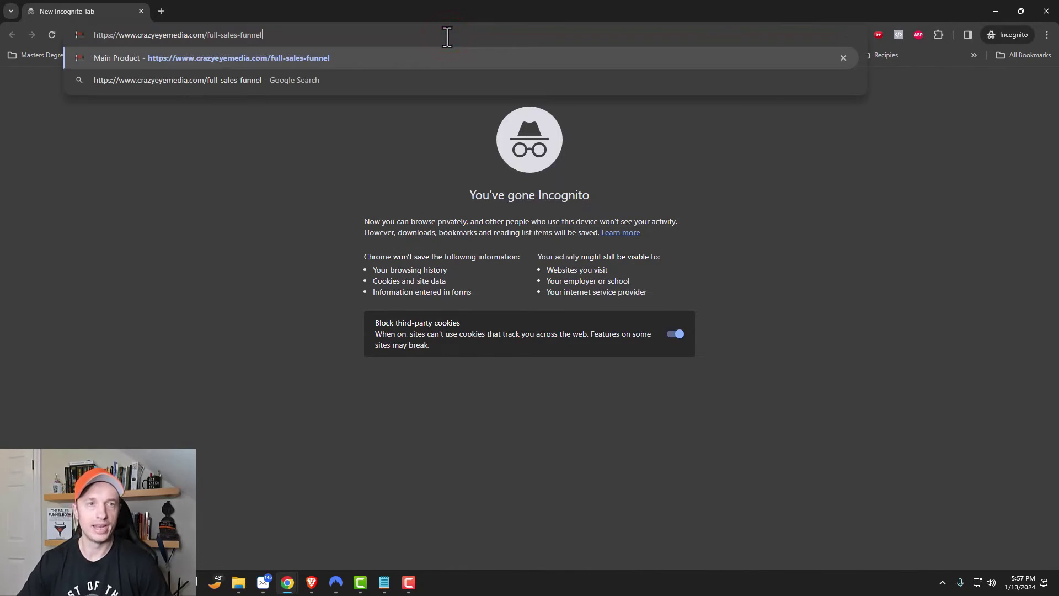
key(Return)
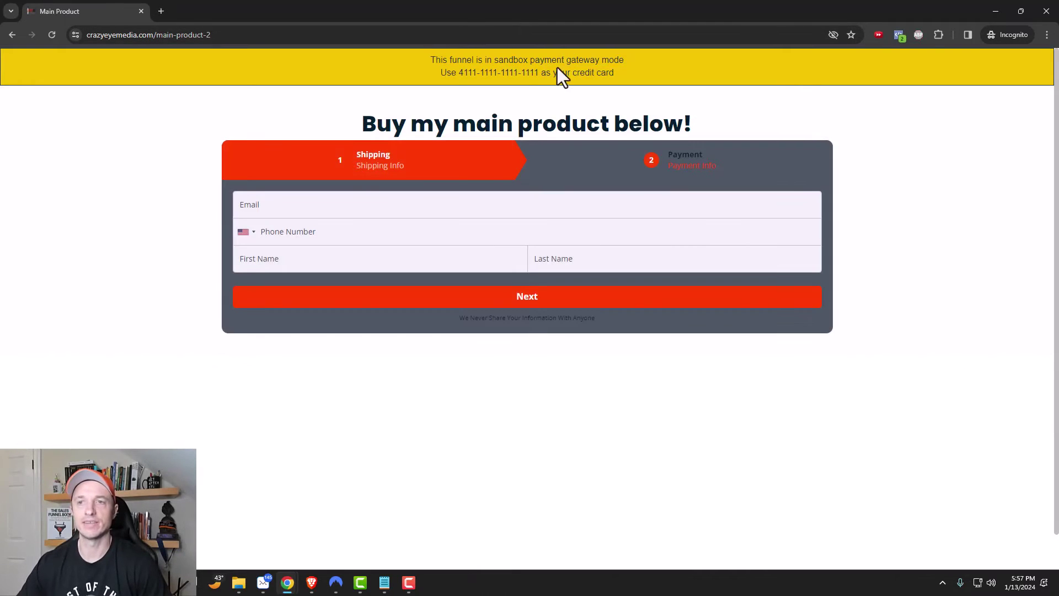
Inspect the page's pixels with Meta Pixel Helper, and submit the shipping form with the customer's contact details
click(898, 36)
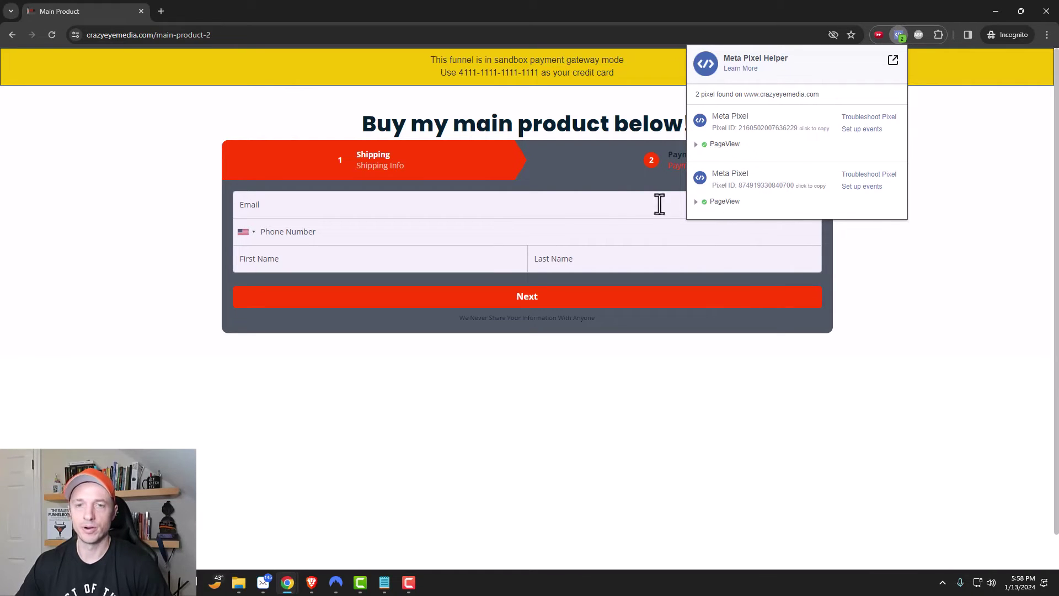
click(604, 207)
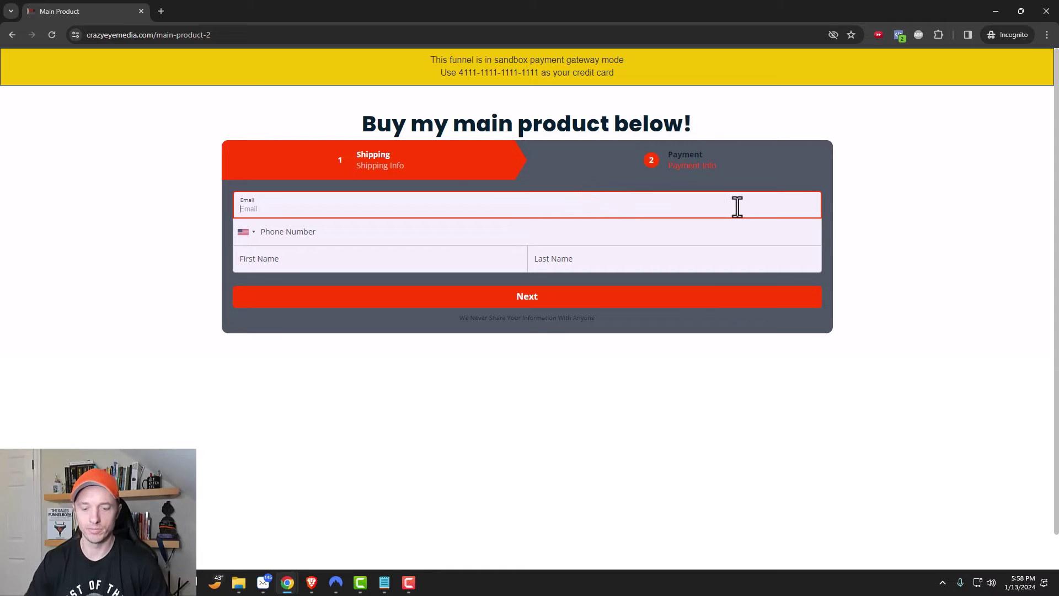
click(499, 299)
Switch back to Events Manager and check the test events received for the ClickFunnels Demo dataset
mouse_move(294, 588)
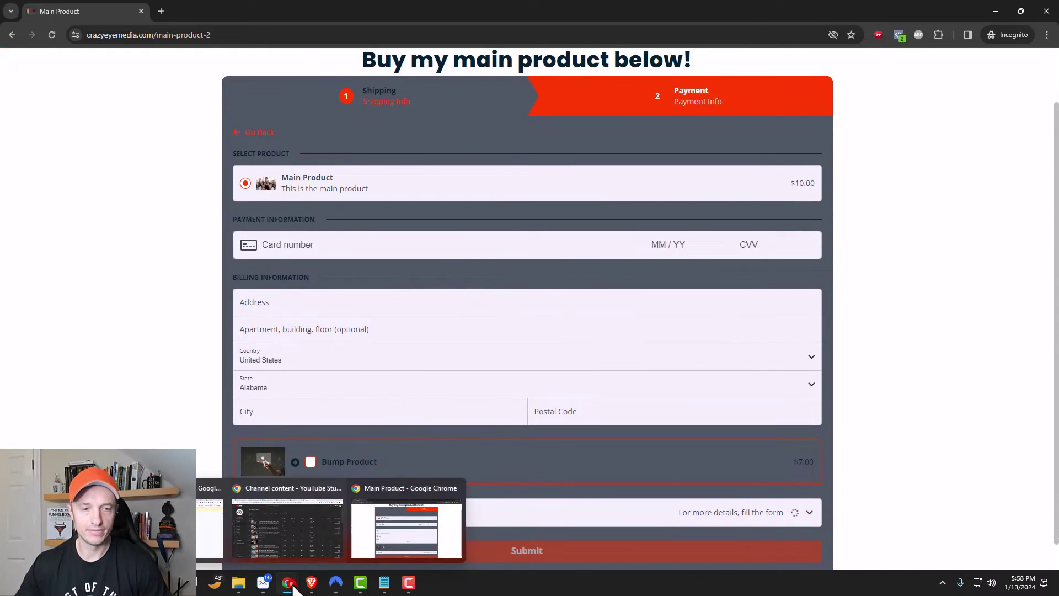
click(209, 524)
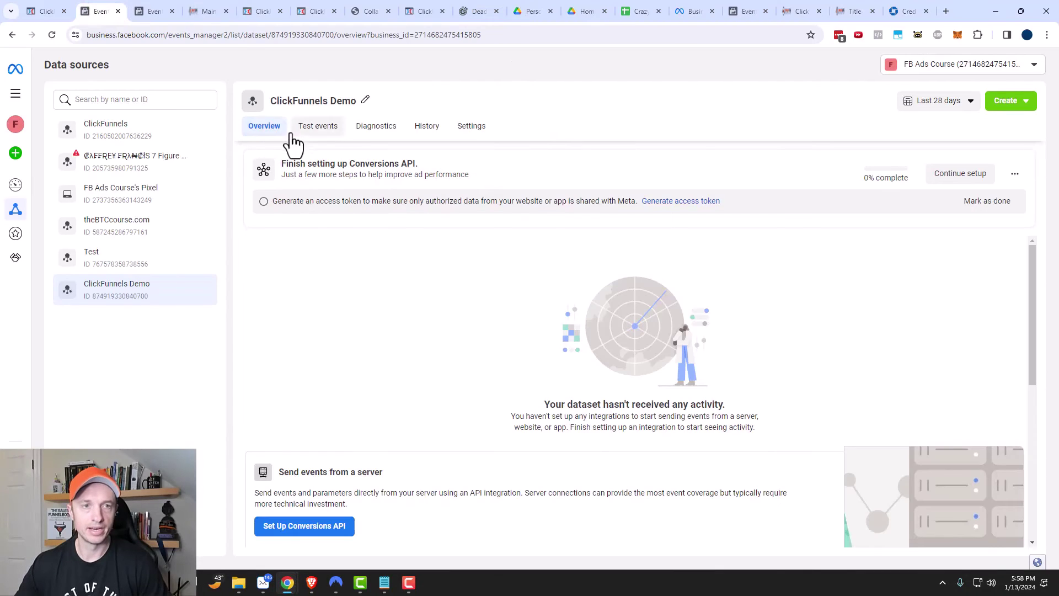
click(320, 134)
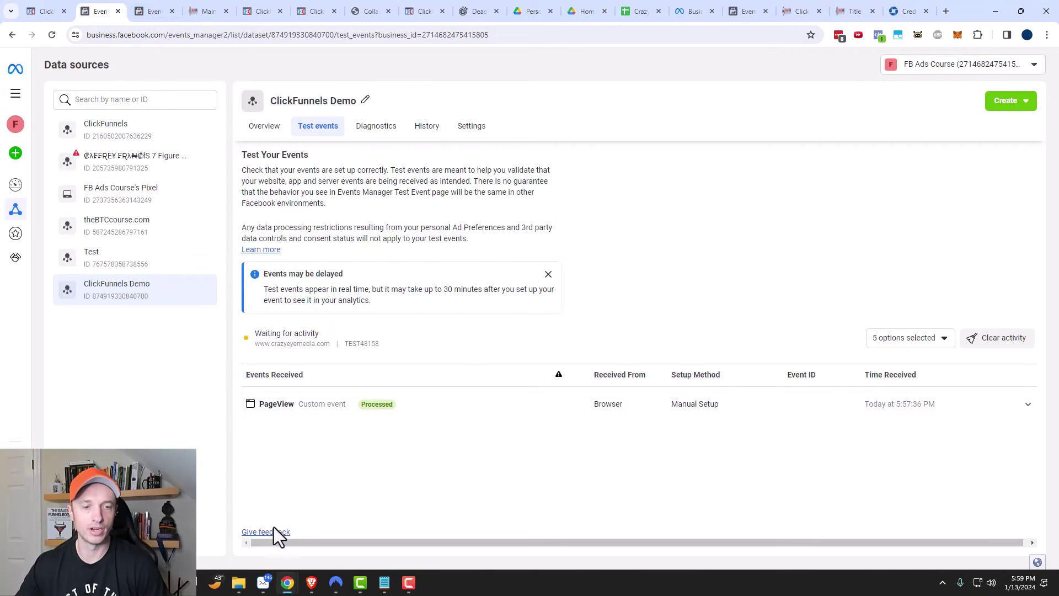
Look over the funnel's payment page in the Incognito window, and return to the test events in Events Manager
mouse_move(292, 588)
click(396, 538)
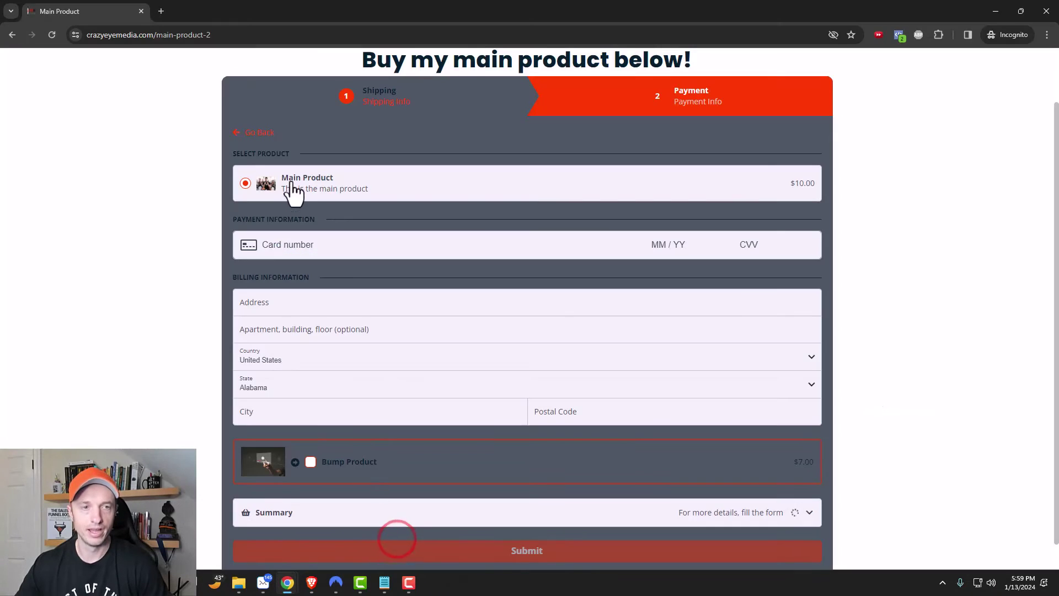
click(995, 11)
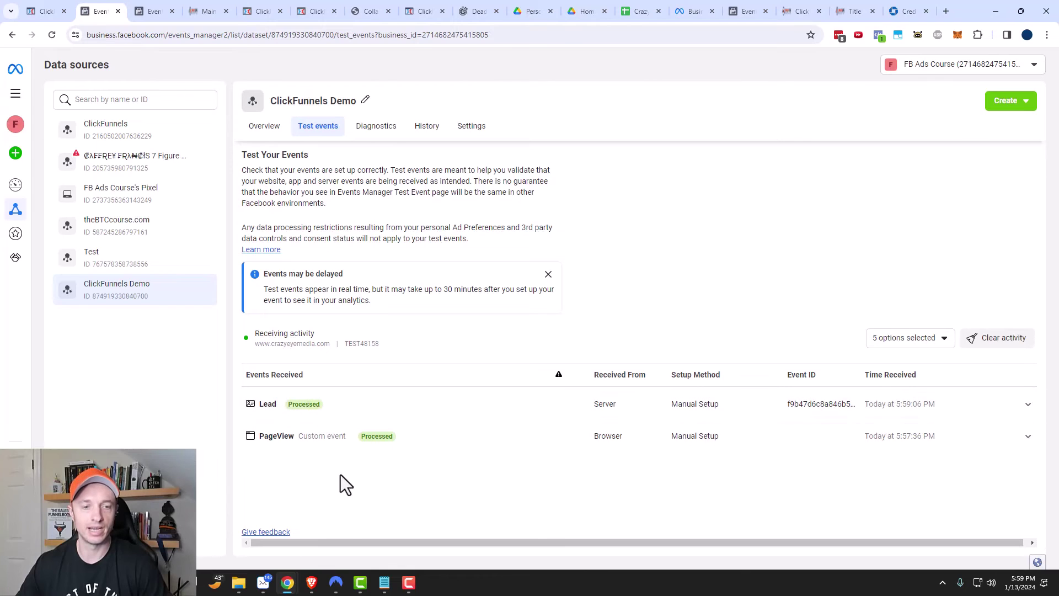
Switch to the Incognito window, go back to the shipping form to review its contact fields, and proceed to payment again
mouse_move(296, 588)
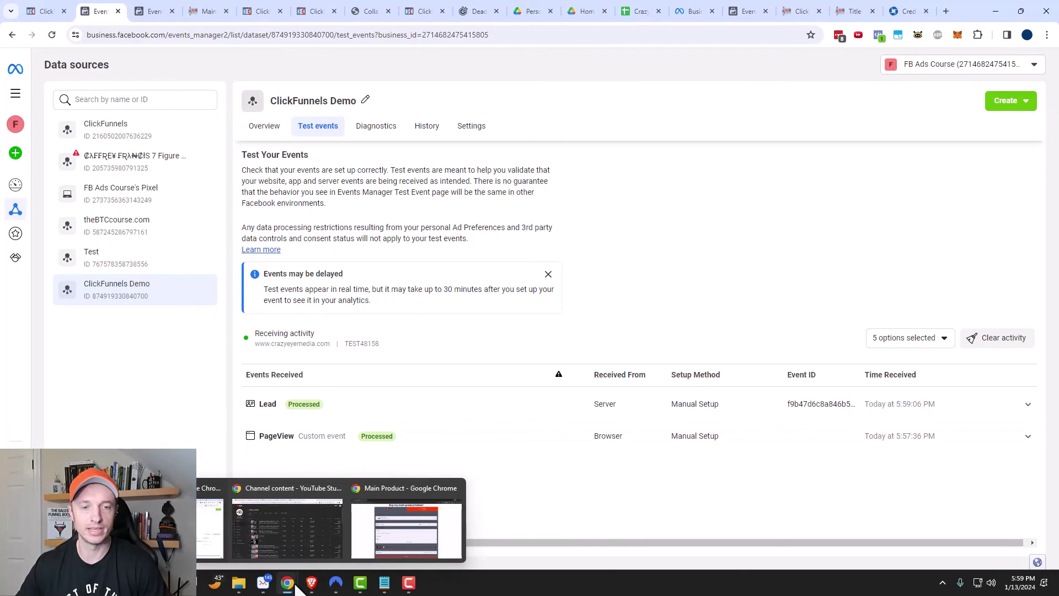
click(401, 541)
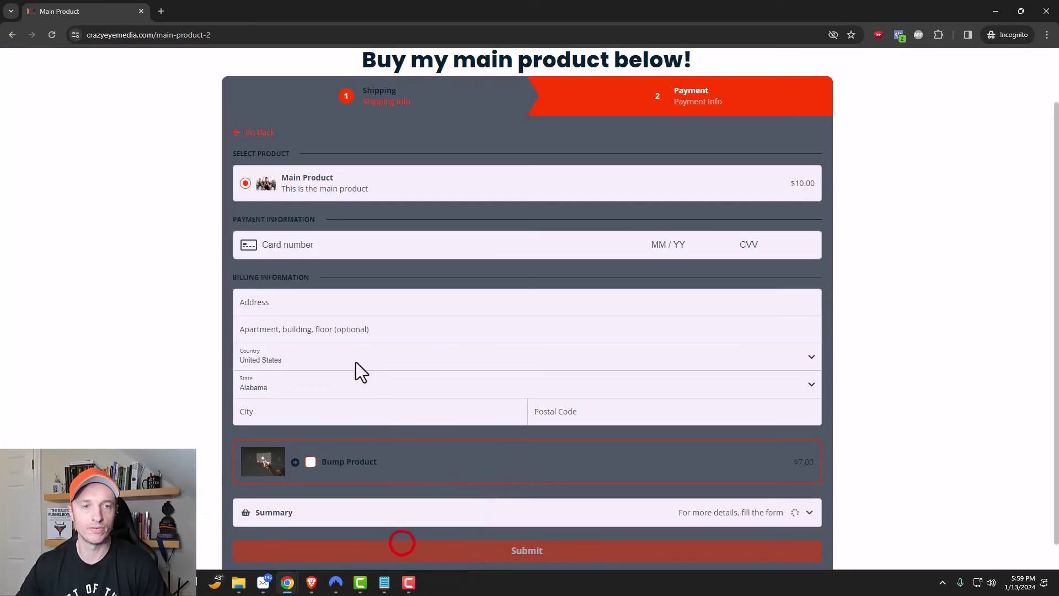
click(258, 134)
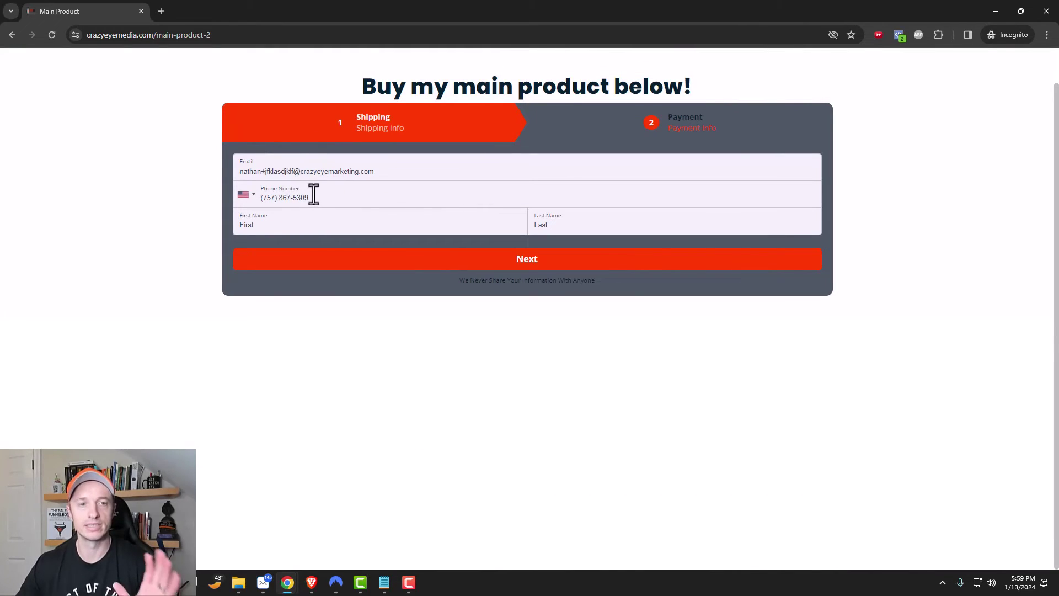
click(588, 258)
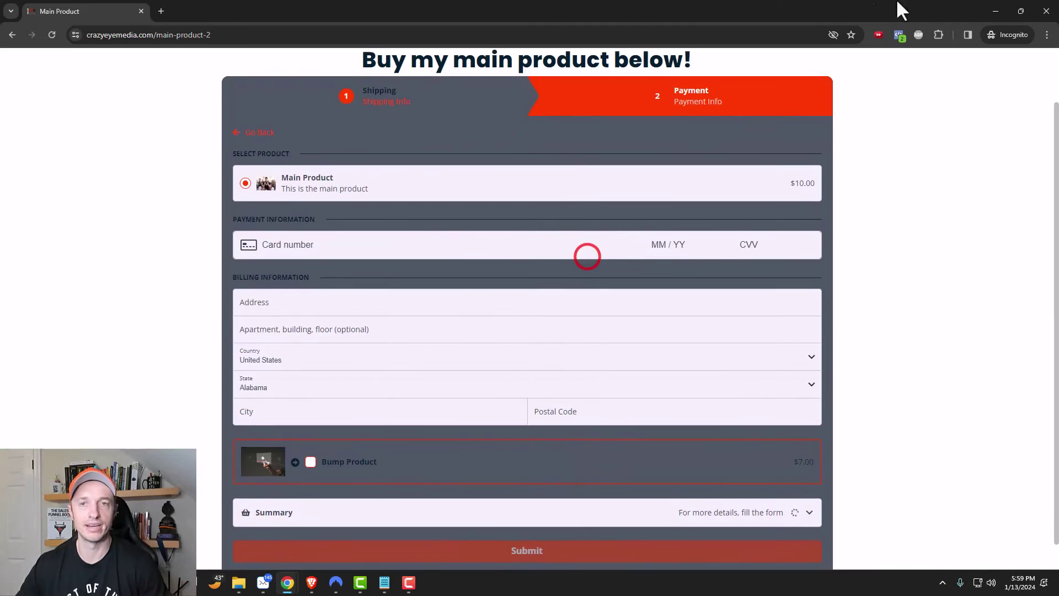
Return to Events Manager and expand the Lead test event to inspect its user data keys
click(993, 11)
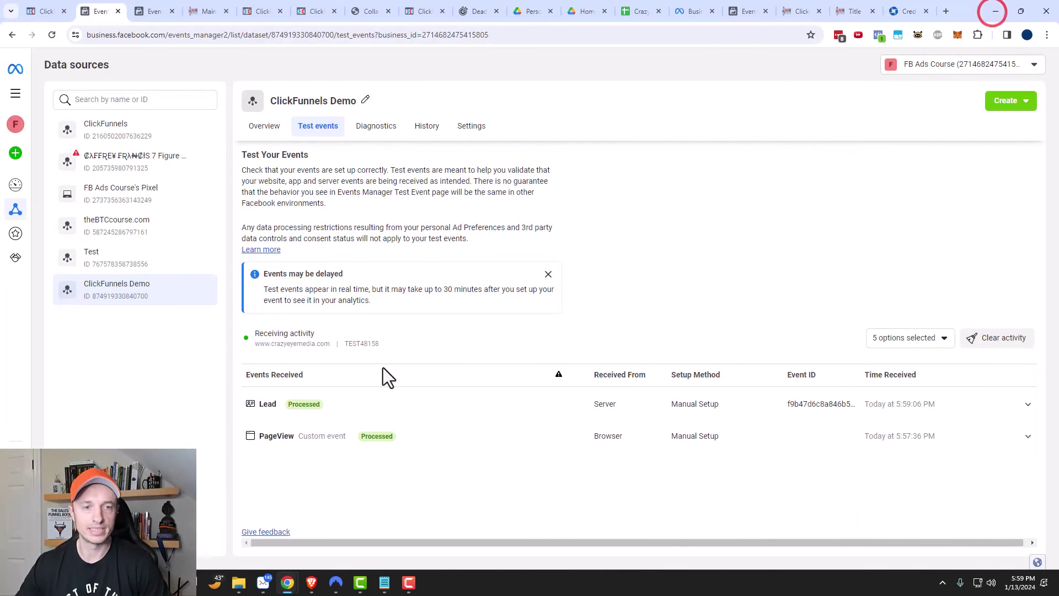
click(269, 404)
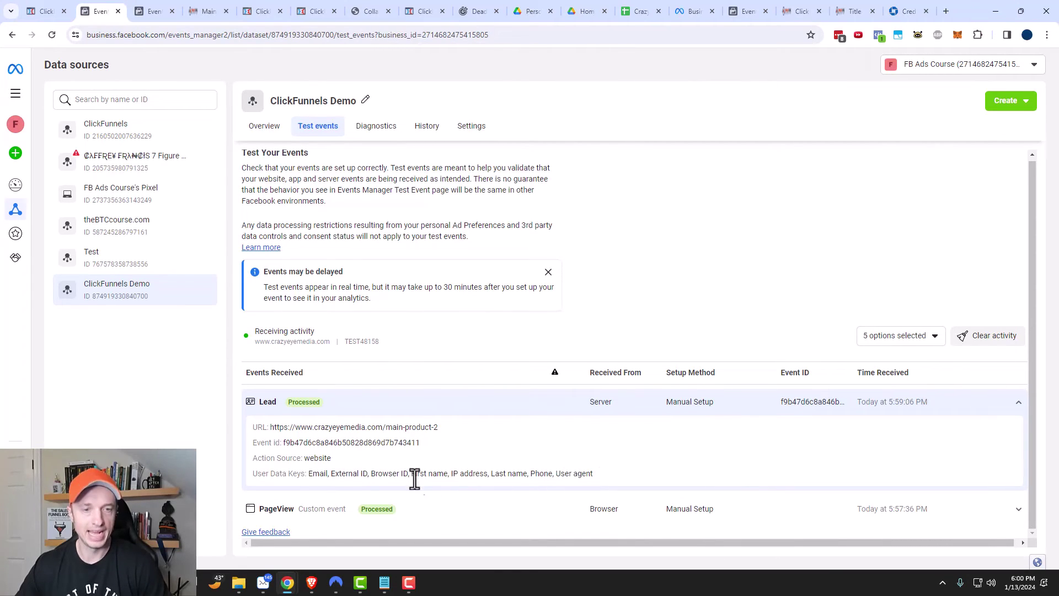
Fill in the card and billing details on the Incognito window's payment form, and submit the order with the Bump Product added
click(287, 582)
click(382, 535)
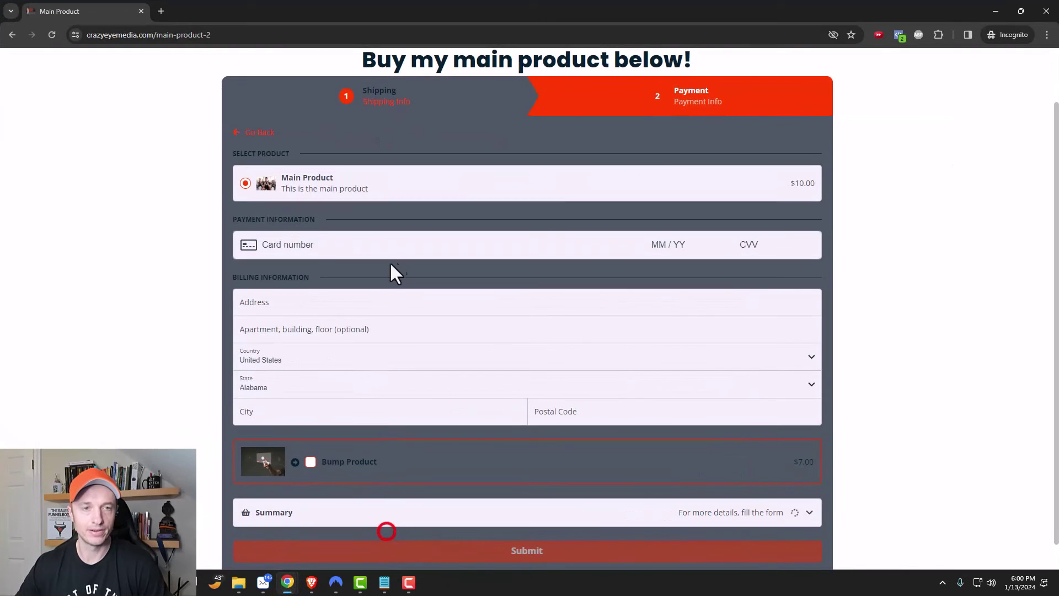
click(309, 246)
text(4111 1)
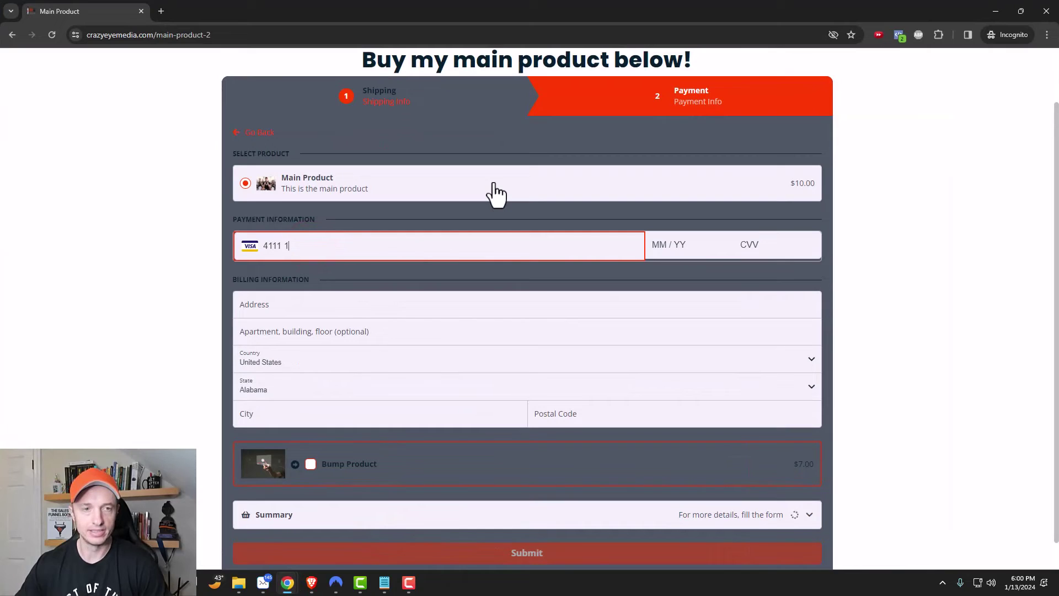
text(111 1111 1111)
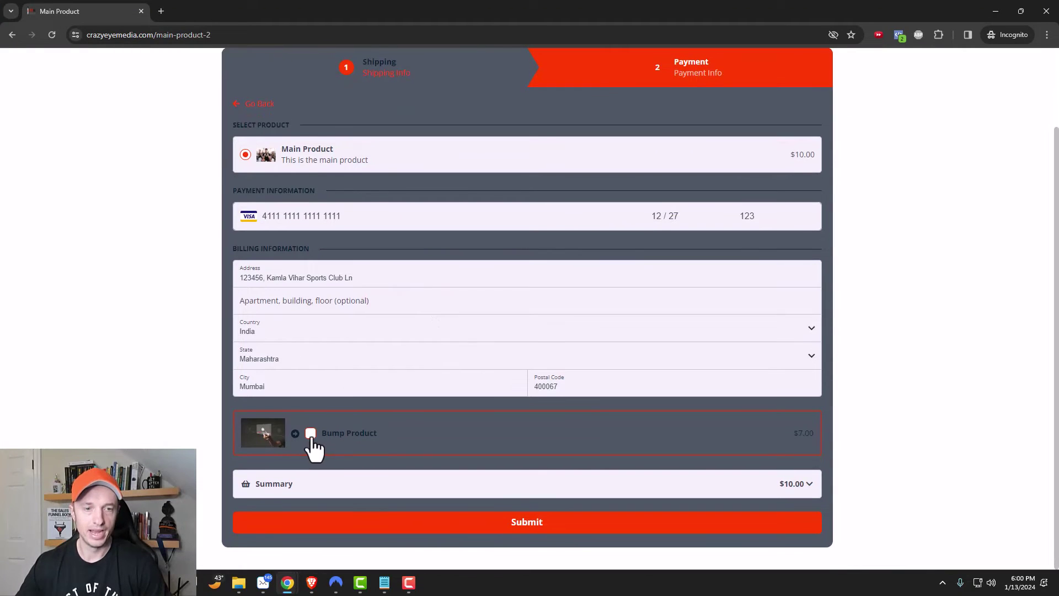
click(311, 434)
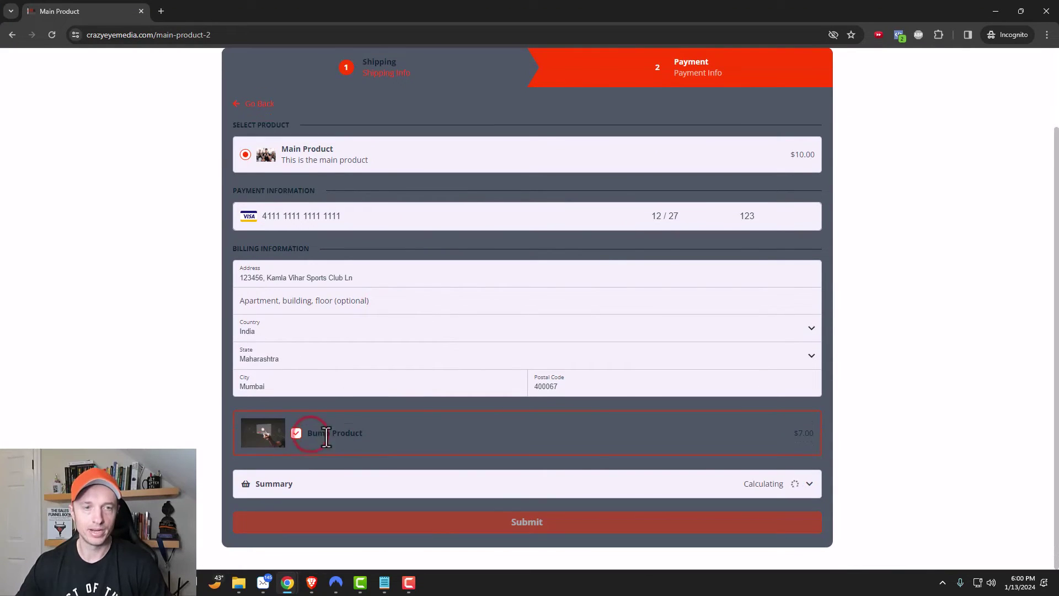
click(519, 524)
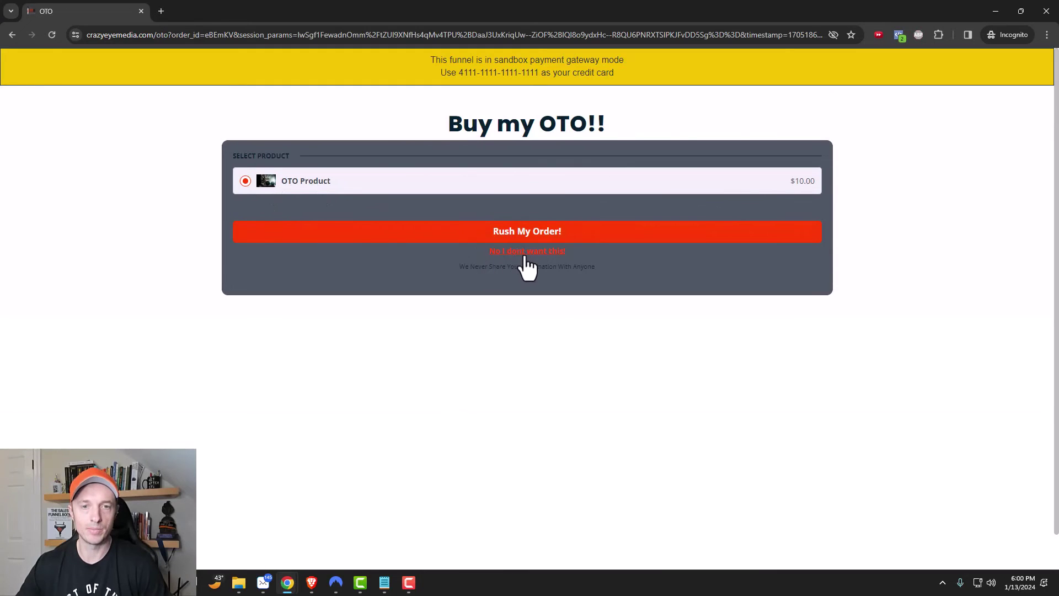
Decline the OTO Product offer and order the Downsell Product for $7.00
click(528, 252)
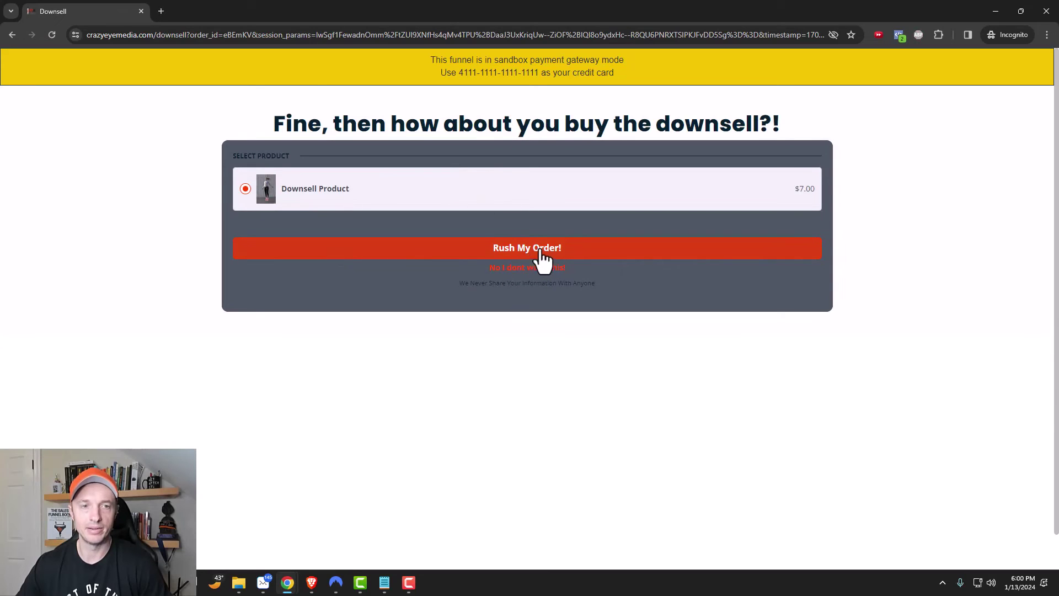
click(541, 251)
scroll(429, 346, down, 1)
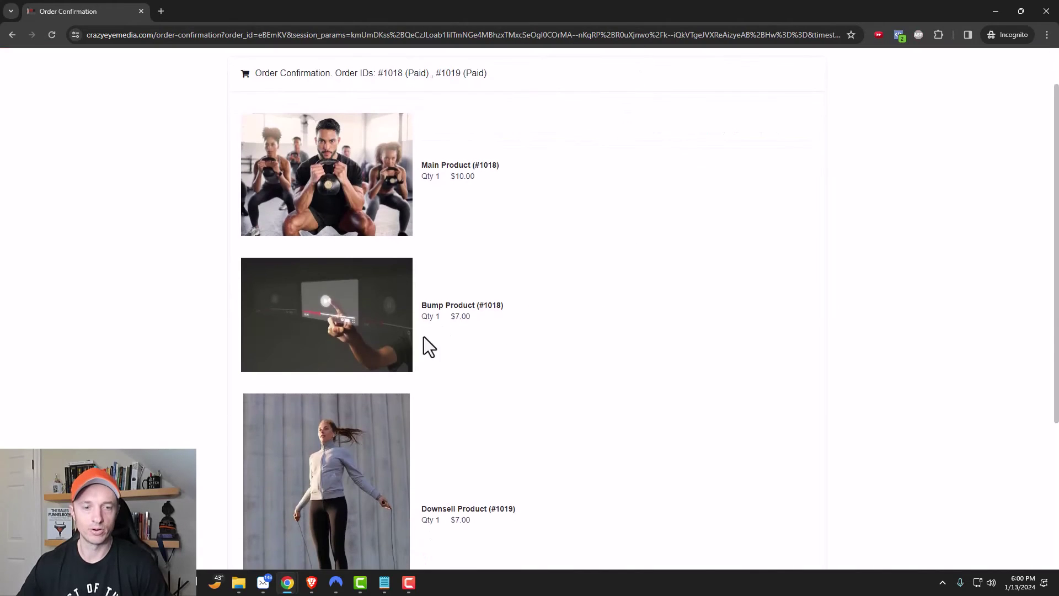
Switch back to Events Manager and inspect the details of the Lead events as they arrive
mouse_move(288, 592)
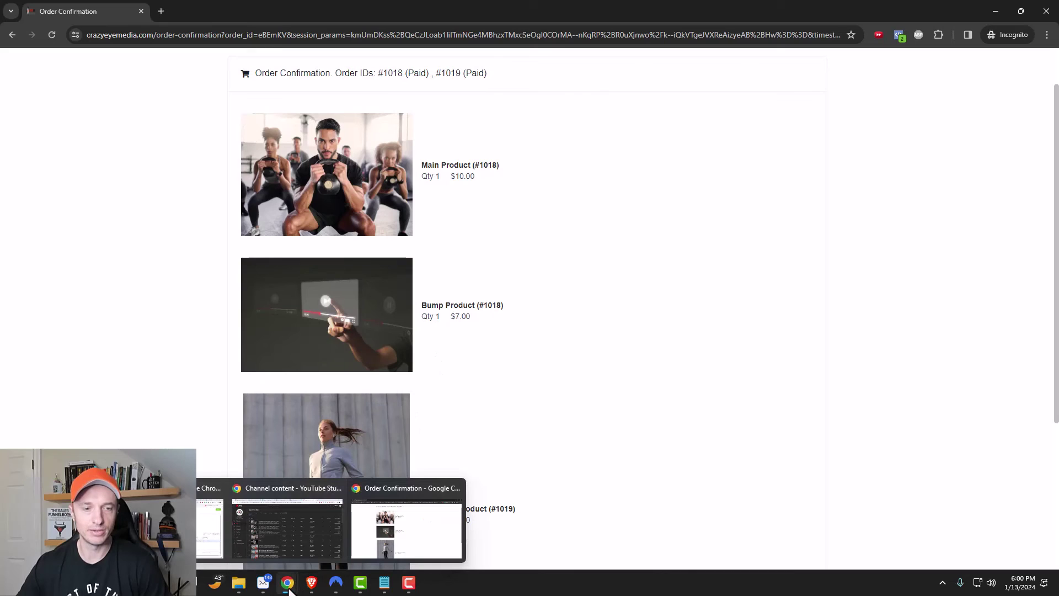
click(210, 524)
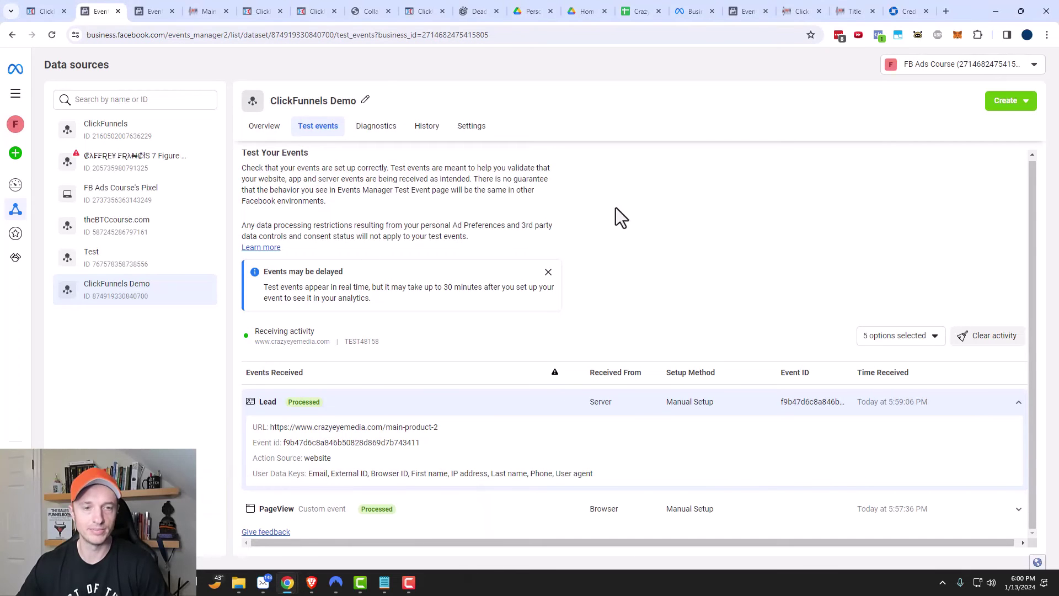
click(415, 404)
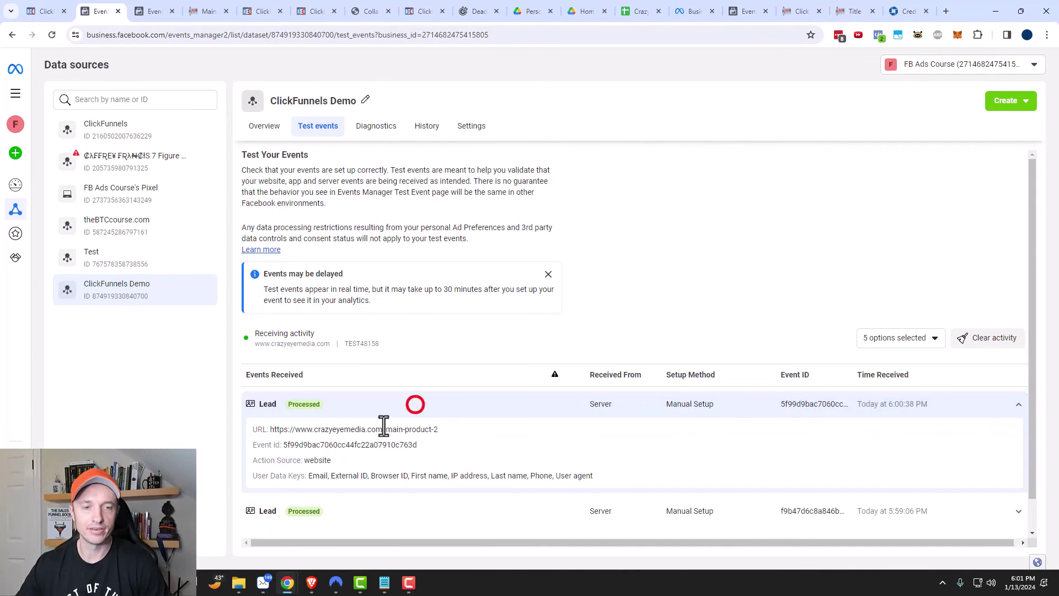
click(419, 405)
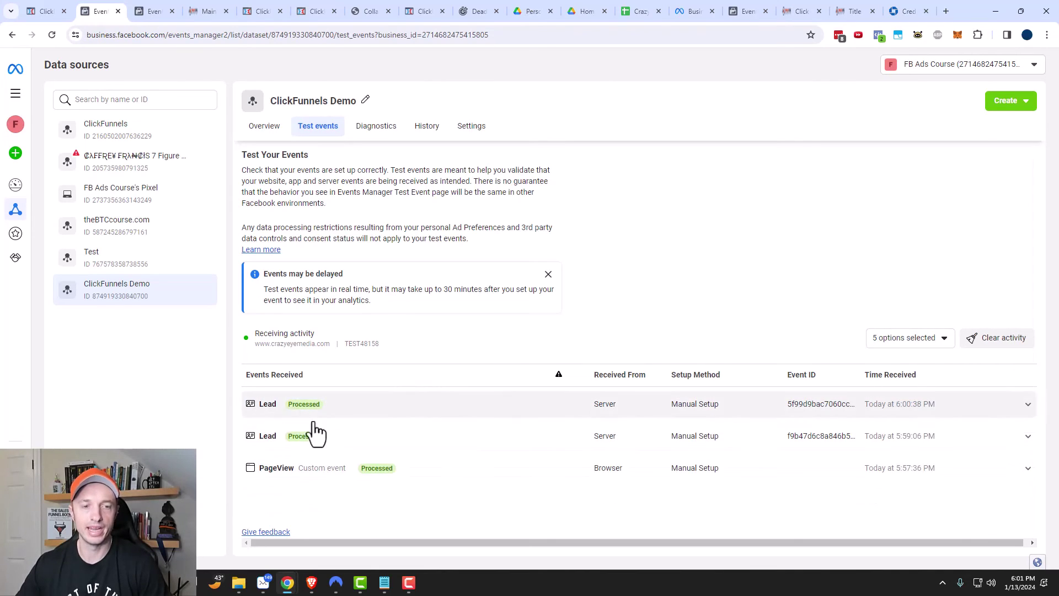
click(277, 439)
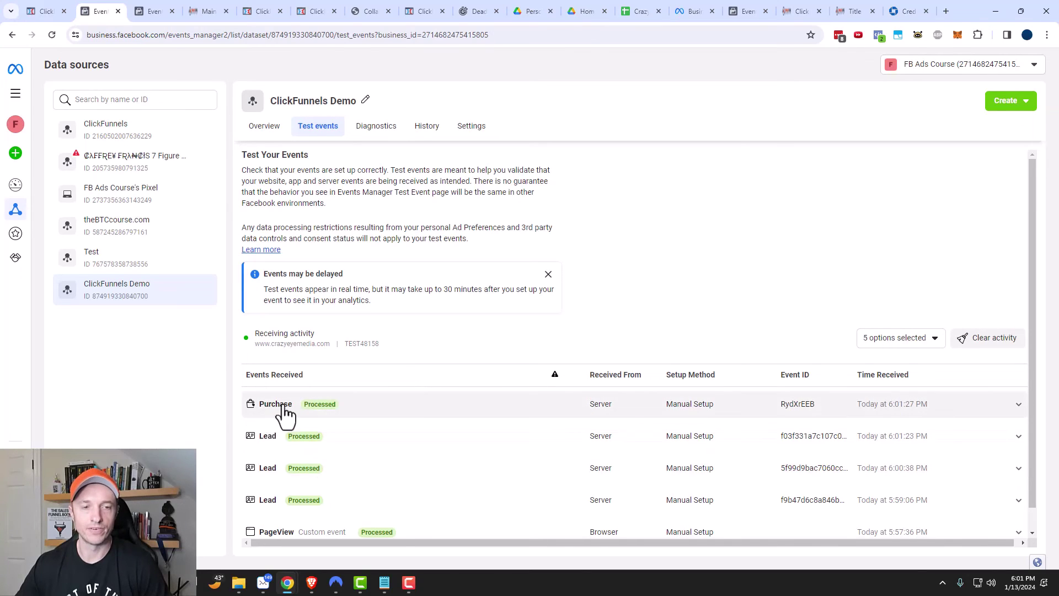
Expand the Purchase event received at 6:01:27 PM and examine all its parameters, including the contents and user data keys
click(265, 404)
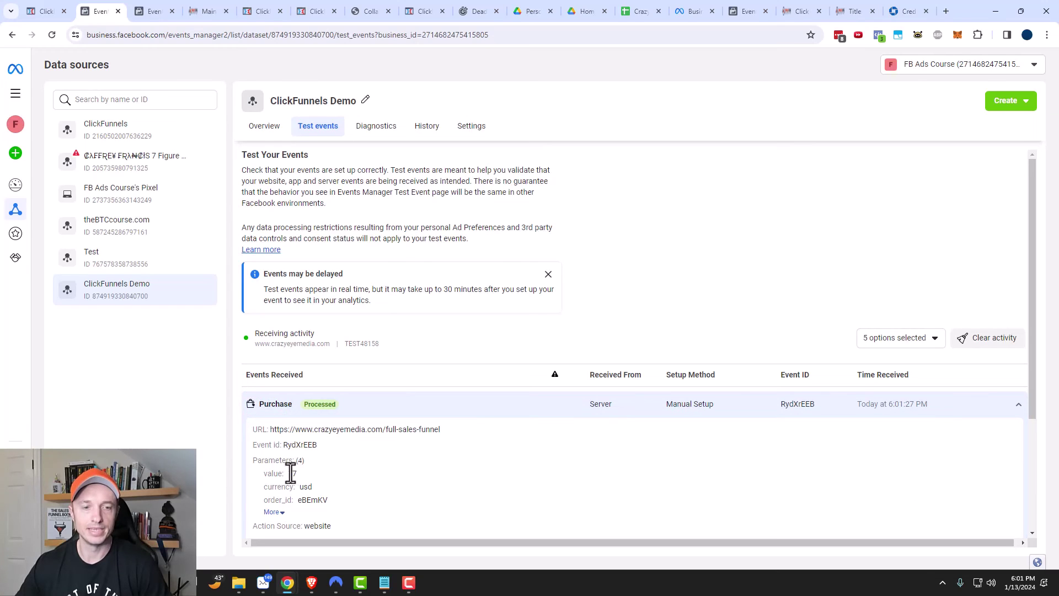
scroll(289, 472, down, 1)
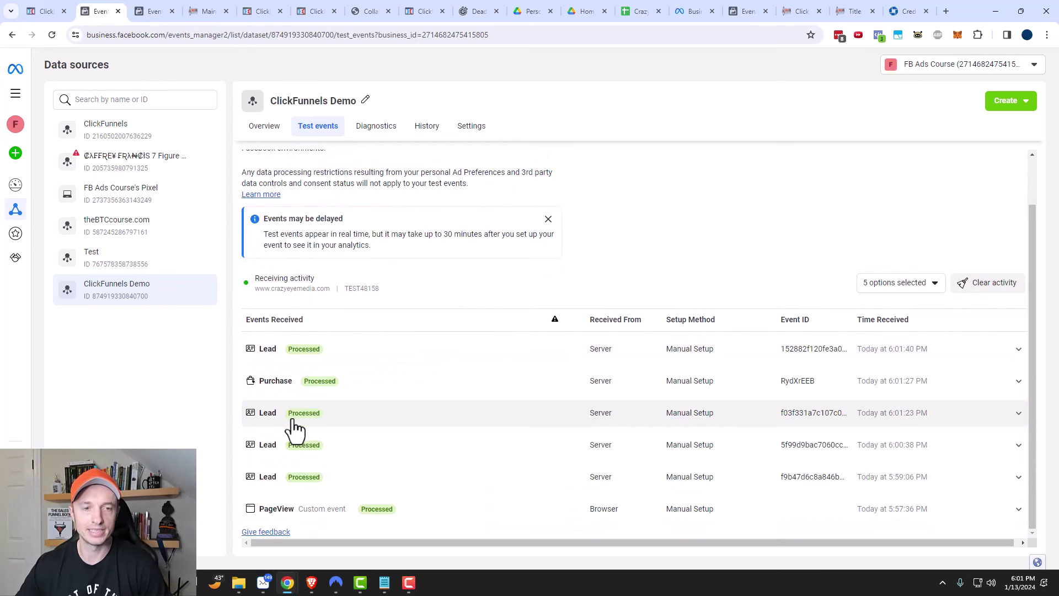
click(270, 381)
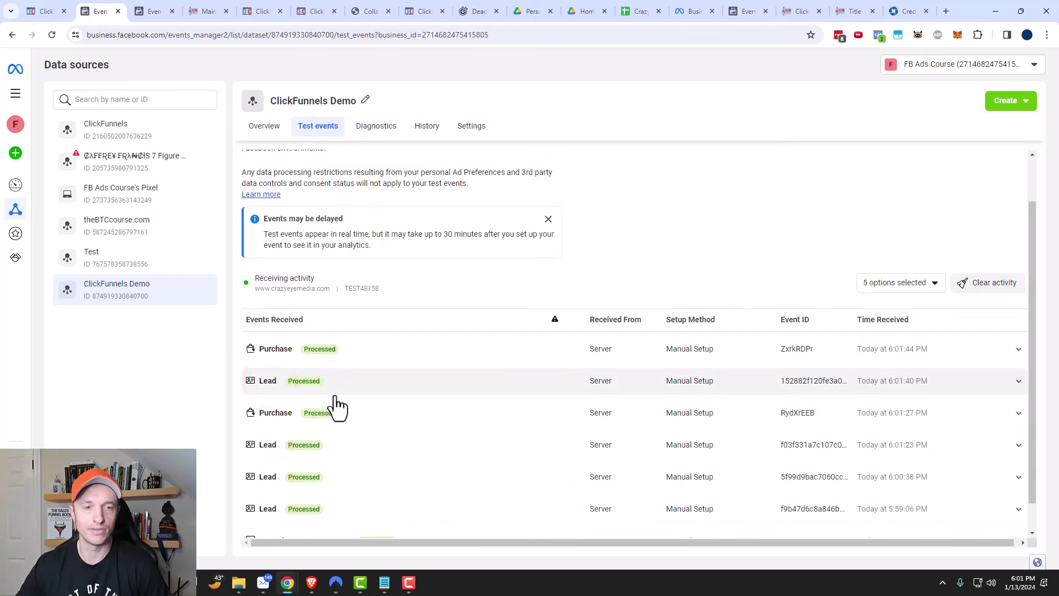
click(280, 414)
scroll(324, 435, down, 2)
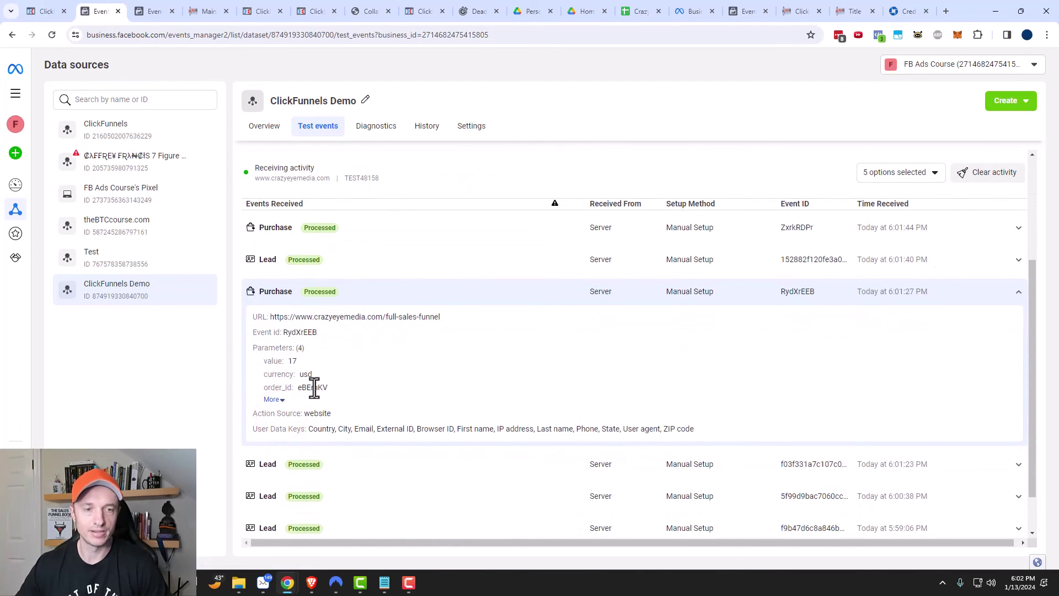
click(274, 399)
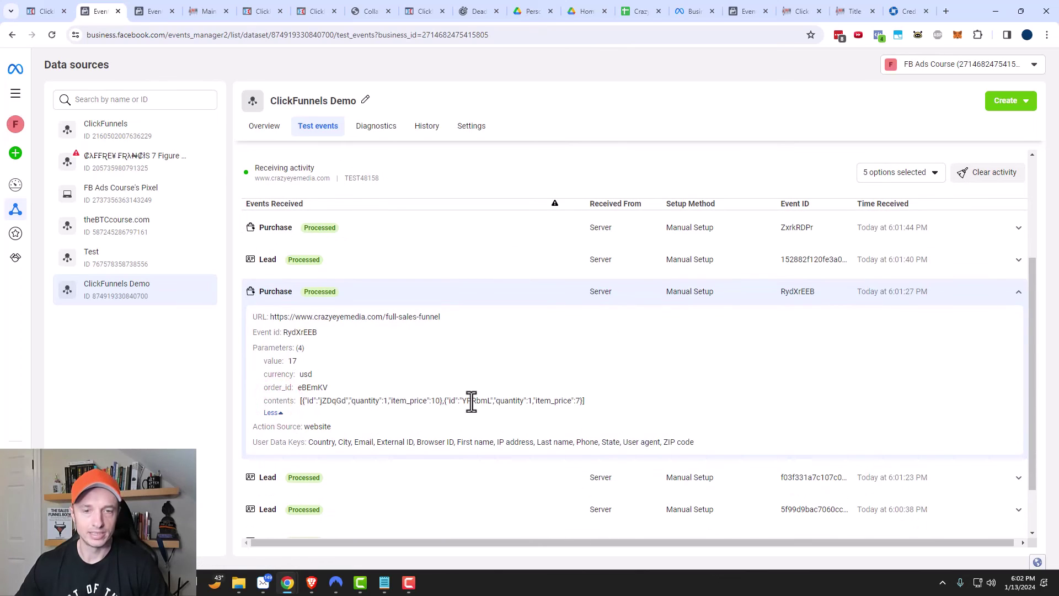
scroll(408, 393, down, 1)
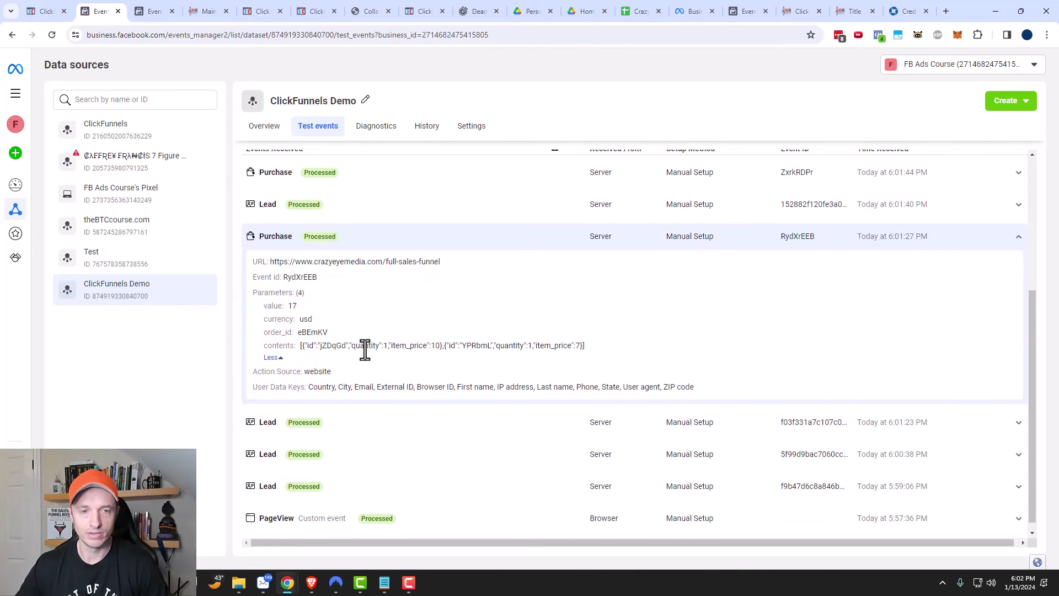
scroll(480, 359, down, 1)
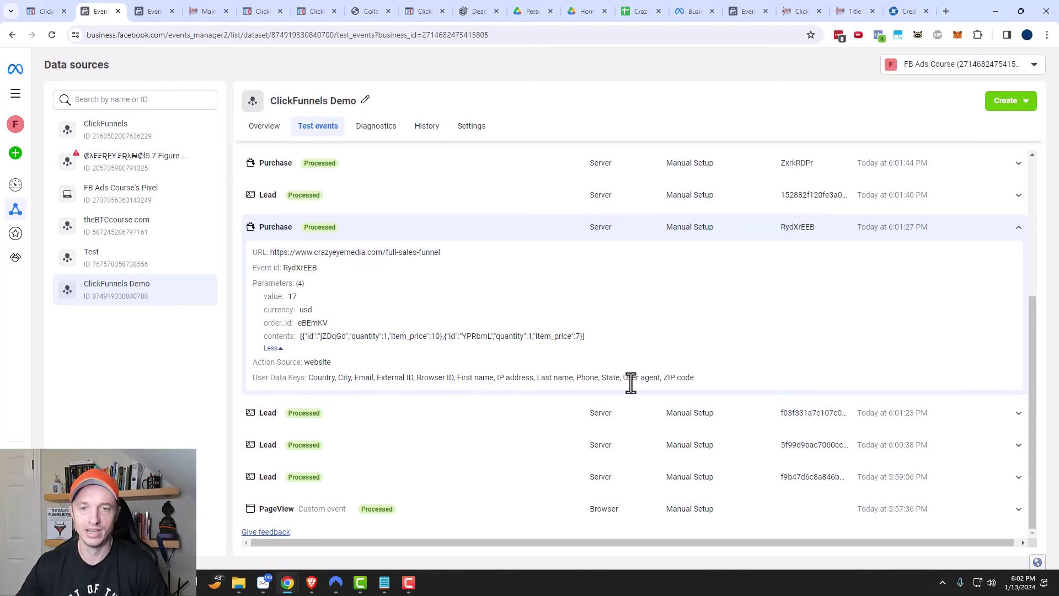
Expand the downsell page's Lead event and the Purchase event received at 6:01:44 PM to examine their details
click(272, 198)
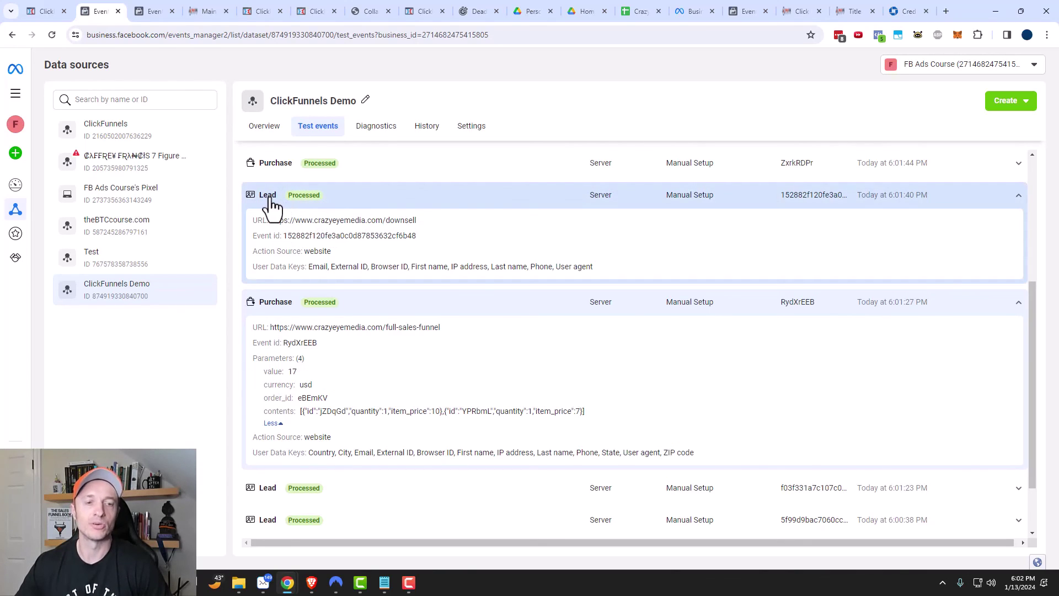
click(275, 165)
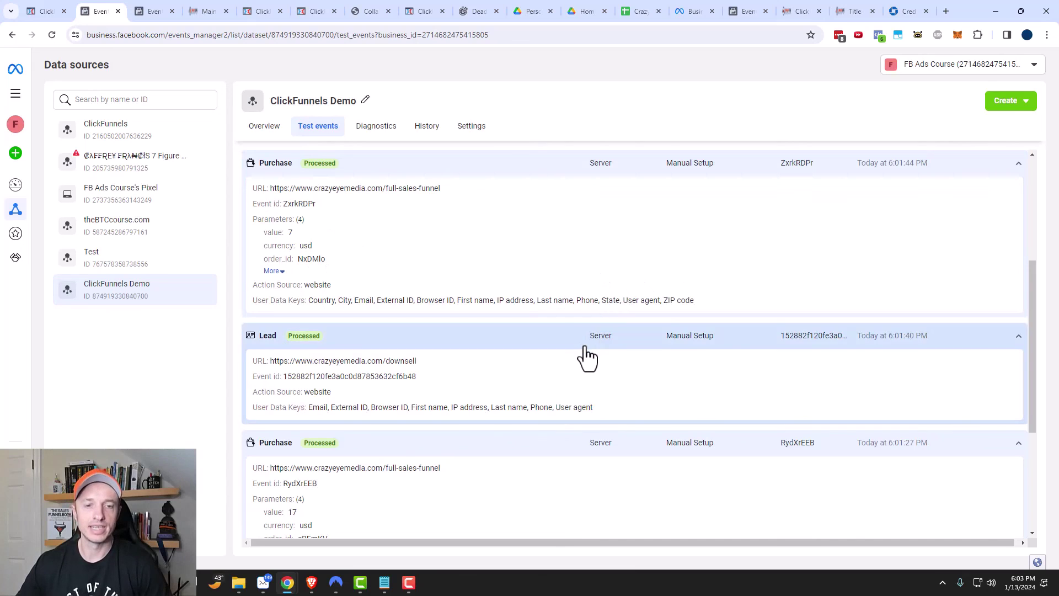
scroll(449, 395, up, 2)
scroll(413, 411, up, 1)
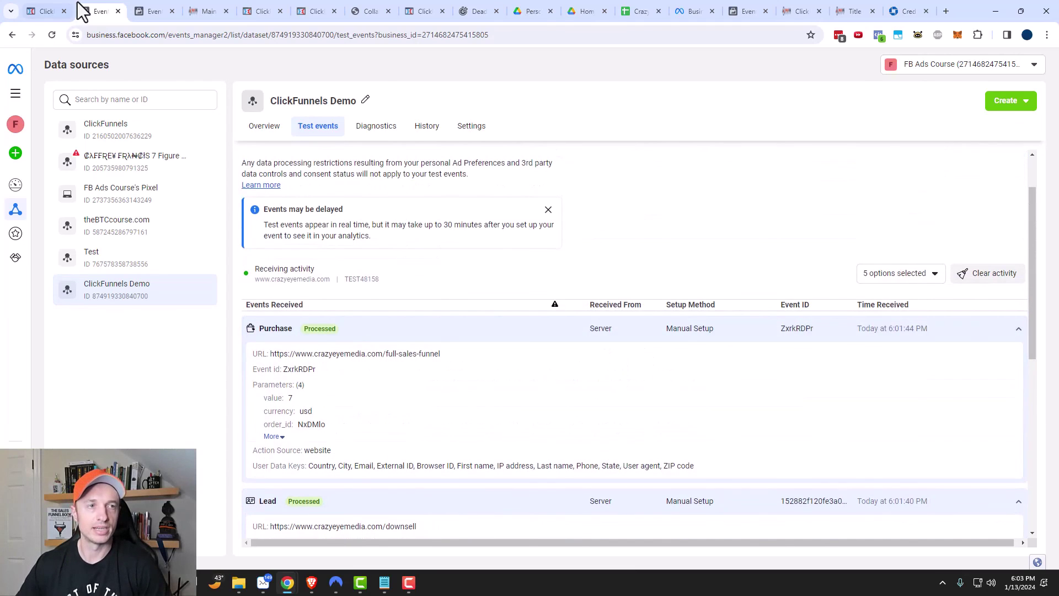